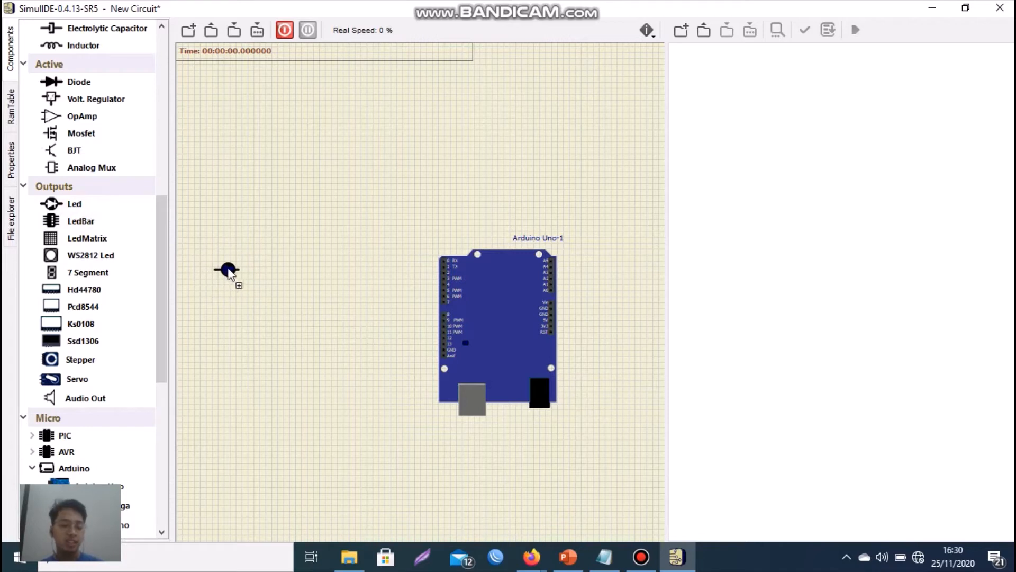
- Add seven more LEDs to the first one, forming a vertical column of eight beside the Arduino Uno's digital pins
{"action": "scroll", "coordinate": [494, 272], "scroll_direction": "up", "scroll_amount": 2}
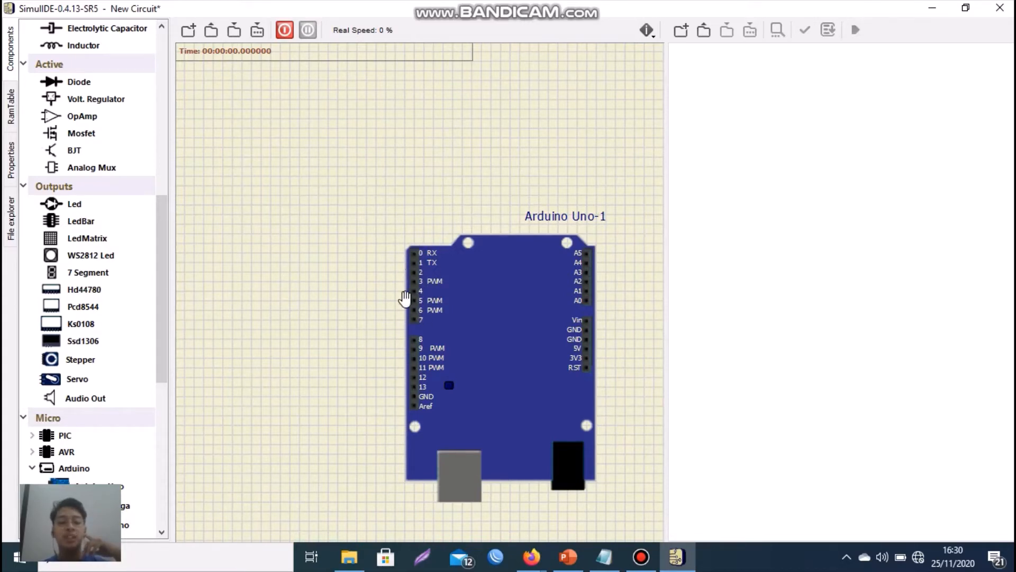
{"action": "scroll", "coordinate": [308, 339], "scroll_direction": "down", "scroll_amount": 2}
{"action": "scroll", "coordinate": [197, 333], "scroll_direction": "up", "scroll_amount": 3}
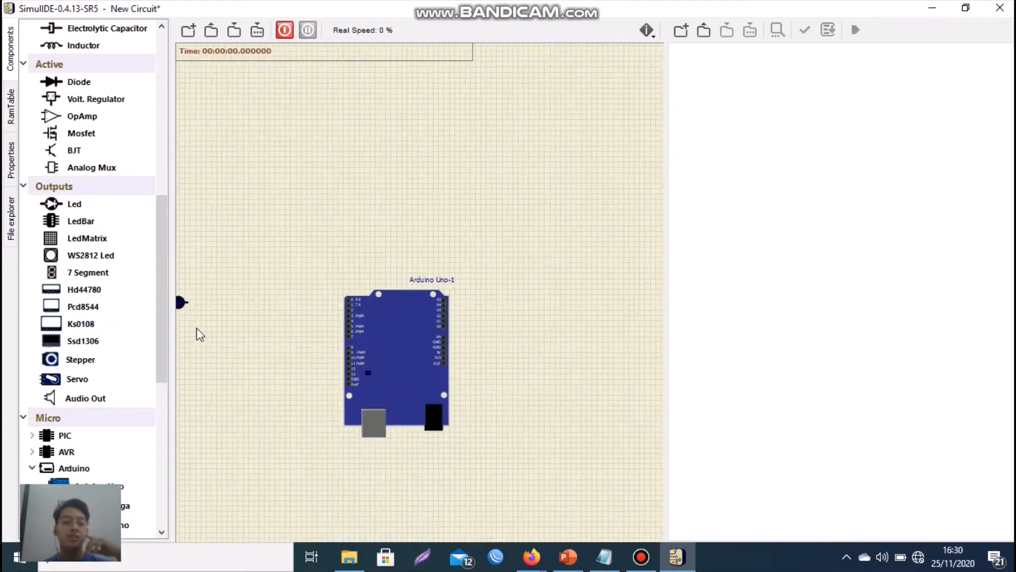
{"action": "left_click_drag", "start_coordinate": [183, 285], "coordinate": [206, 282]}
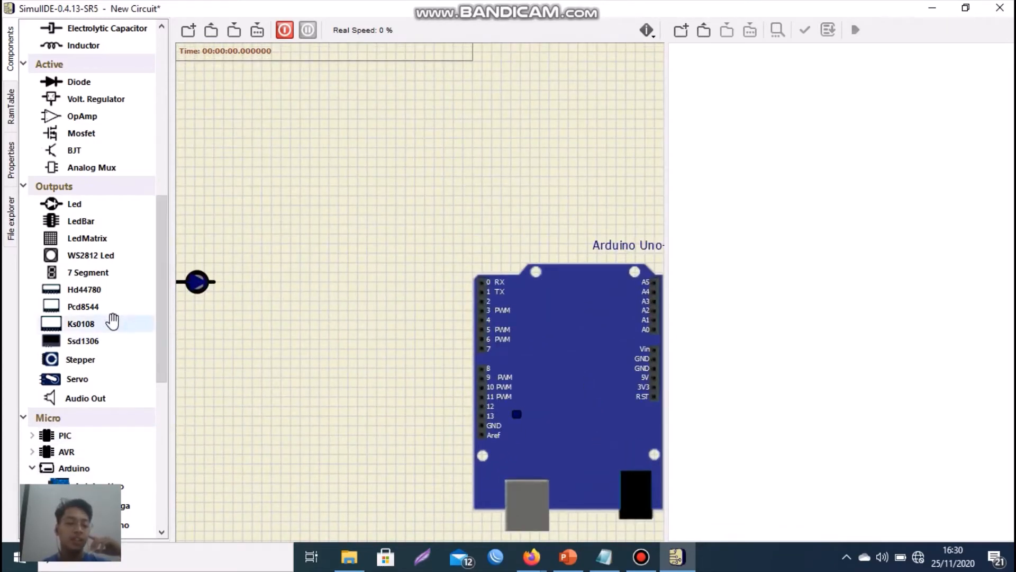
{"action": "left_click_drag", "start_coordinate": [86, 203], "coordinate": [196, 313]}
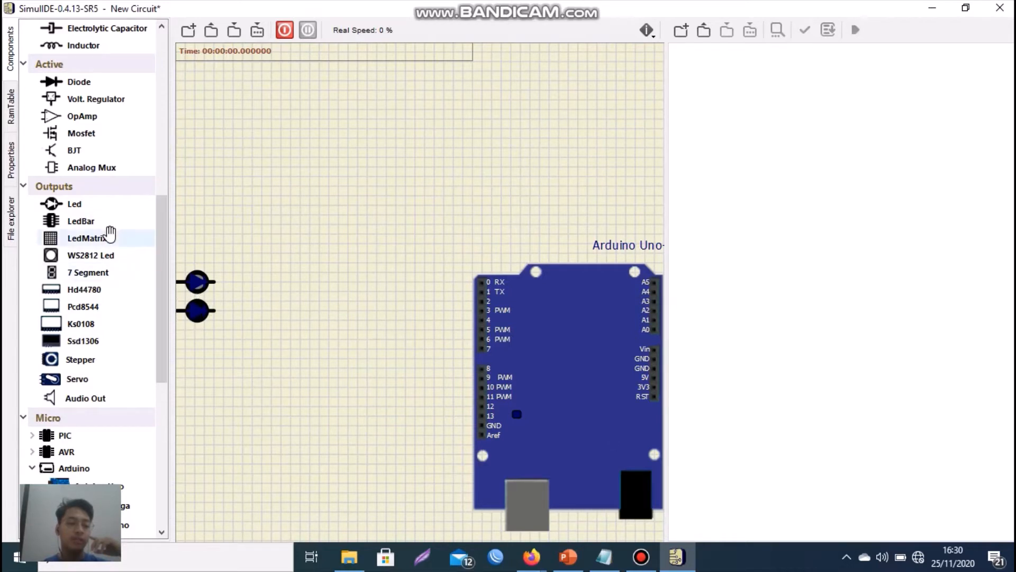
{"action": "left_click_drag", "start_coordinate": [80, 205], "coordinate": [199, 346]}
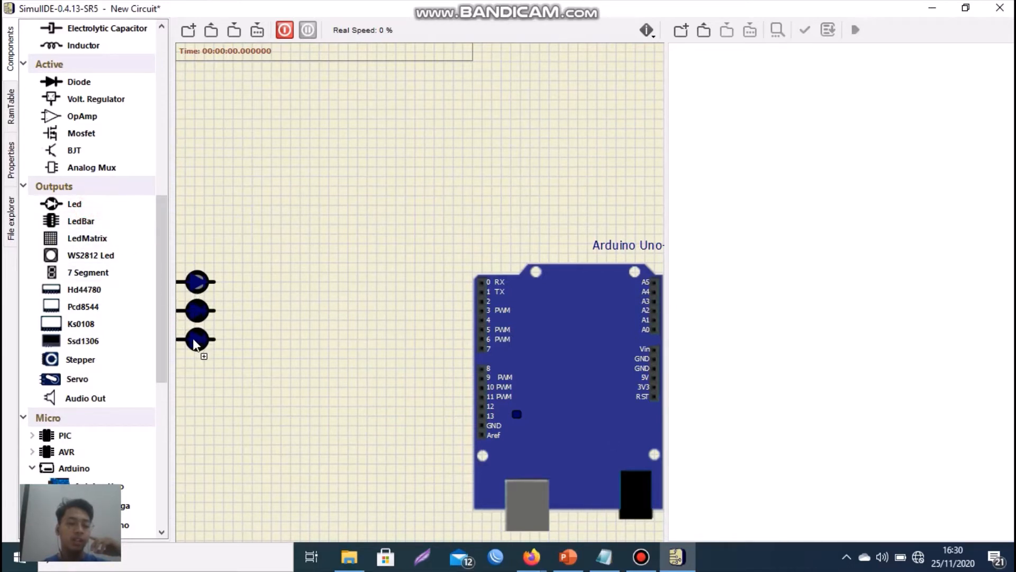
{"action": "left_click_drag", "start_coordinate": [90, 203], "coordinate": [196, 372]}
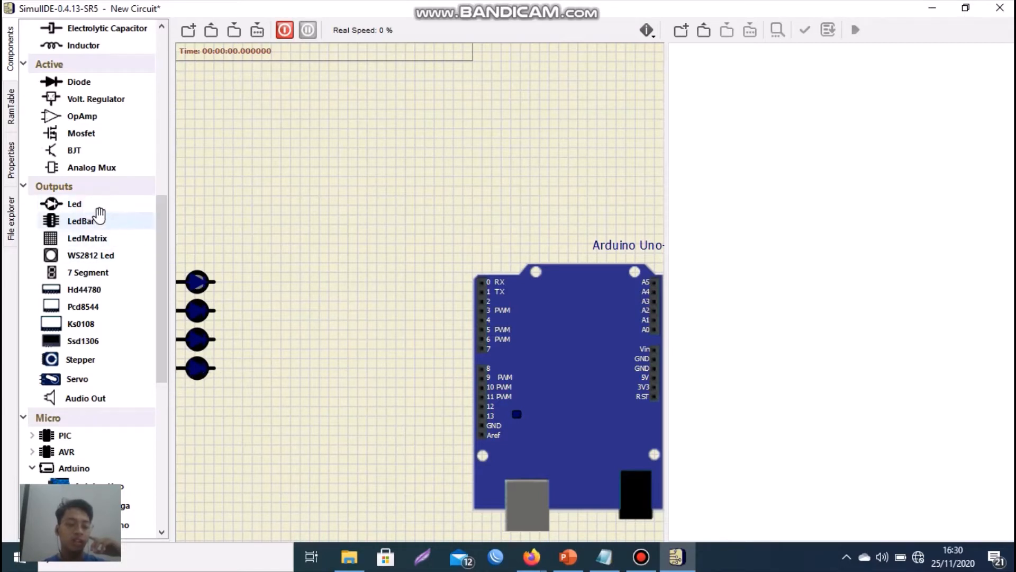
{"action": "left_click_drag", "start_coordinate": [82, 204], "coordinate": [194, 401]}
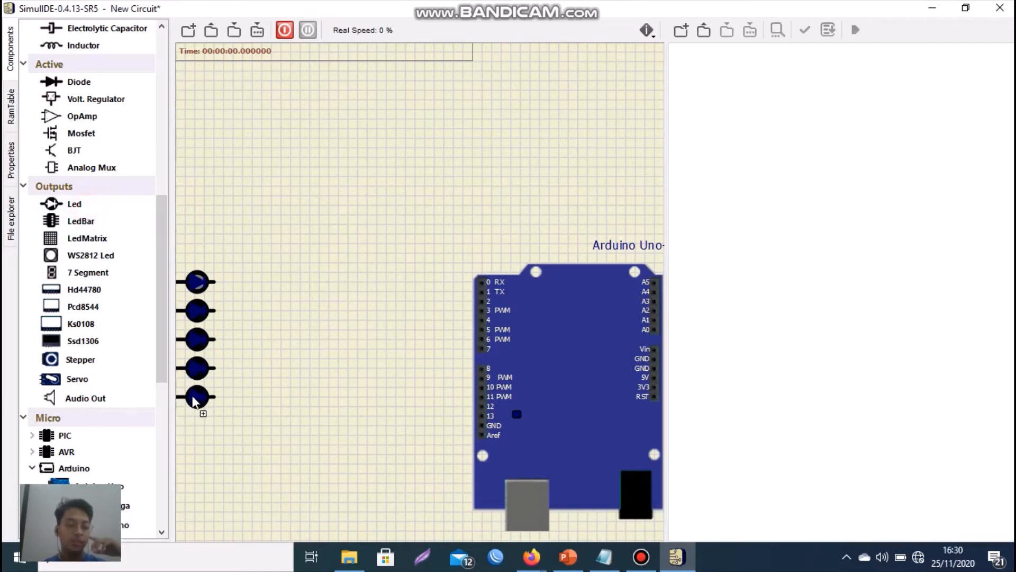
{"action": "left_click_drag", "start_coordinate": [70, 203], "coordinate": [196, 425]}
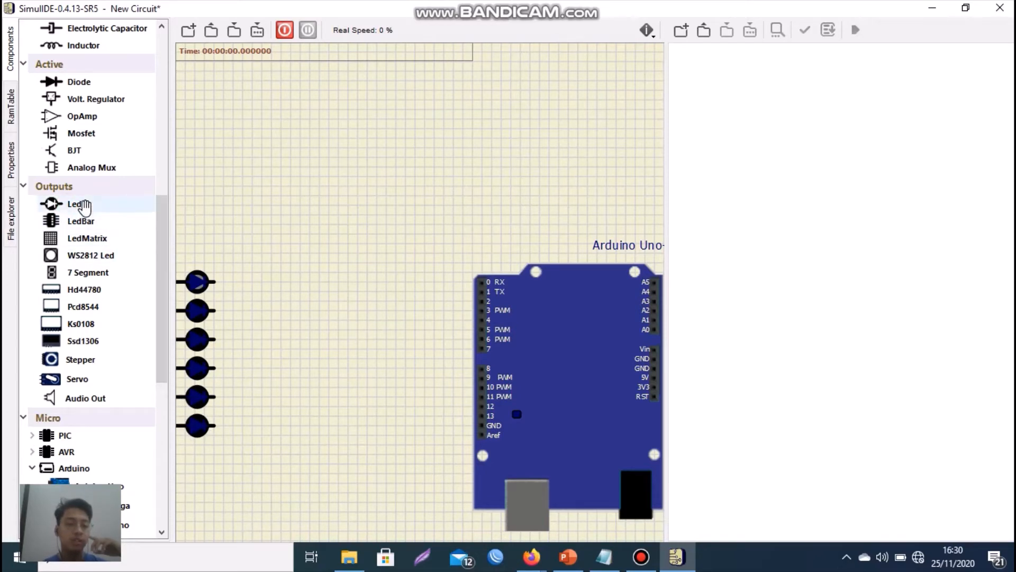
{"action": "left_click_drag", "start_coordinate": [82, 203], "coordinate": [192, 262]}
{"action": "left_click_drag", "start_coordinate": [100, 203], "coordinate": [199, 241]}
- Place eight resistors in a vertical column between the LEDs and the Arduino Uno, one beside each LED
{"action": "scroll", "coordinate": [189, 302], "scroll_direction": "down", "scroll_amount": 2}
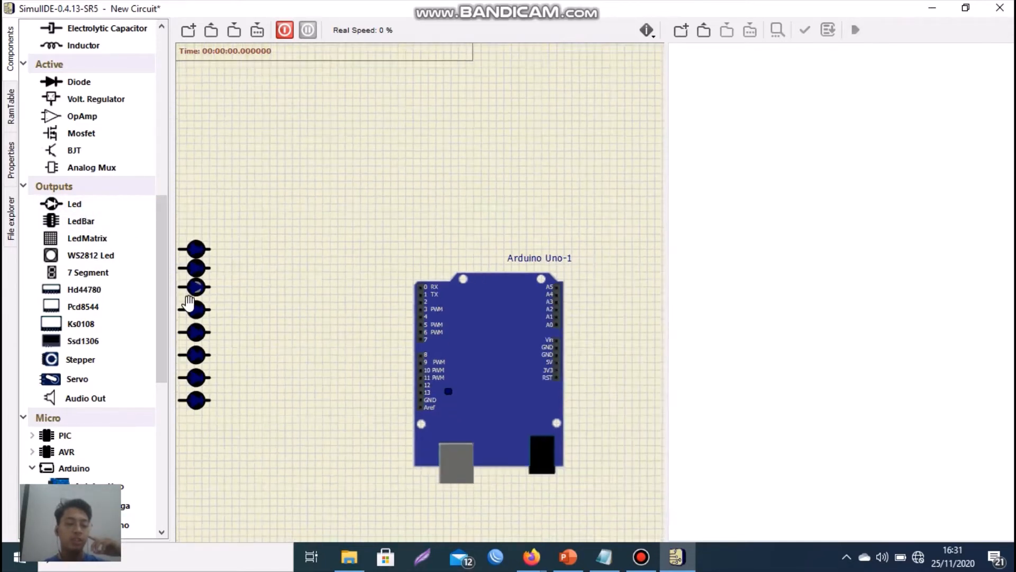
{"action": "scroll", "coordinate": [189, 302], "scroll_direction": "down", "scroll_amount": 1}
{"action": "scroll", "coordinate": [188, 302], "scroll_direction": "down", "scroll_amount": 2}
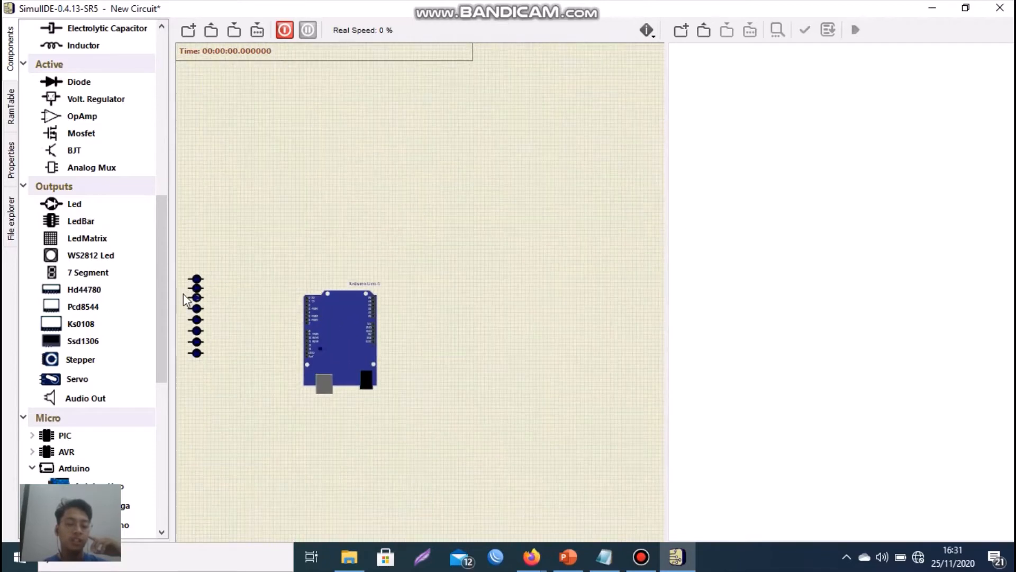
{"action": "scroll", "coordinate": [184, 296], "scroll_direction": "up", "scroll_amount": 3}
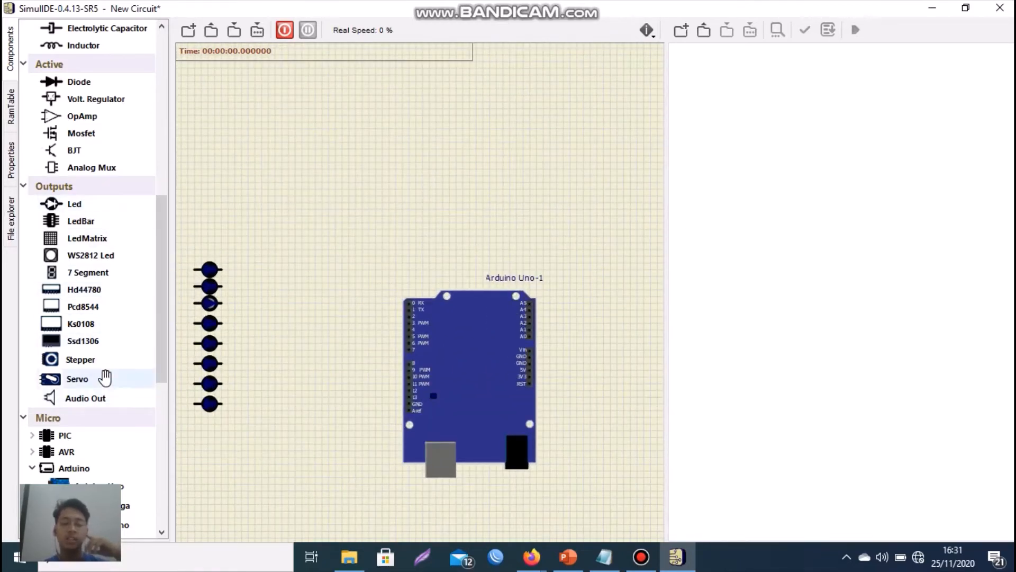
{"action": "scroll", "coordinate": [85, 302], "scroll_direction": "down", "scroll_amount": 2}
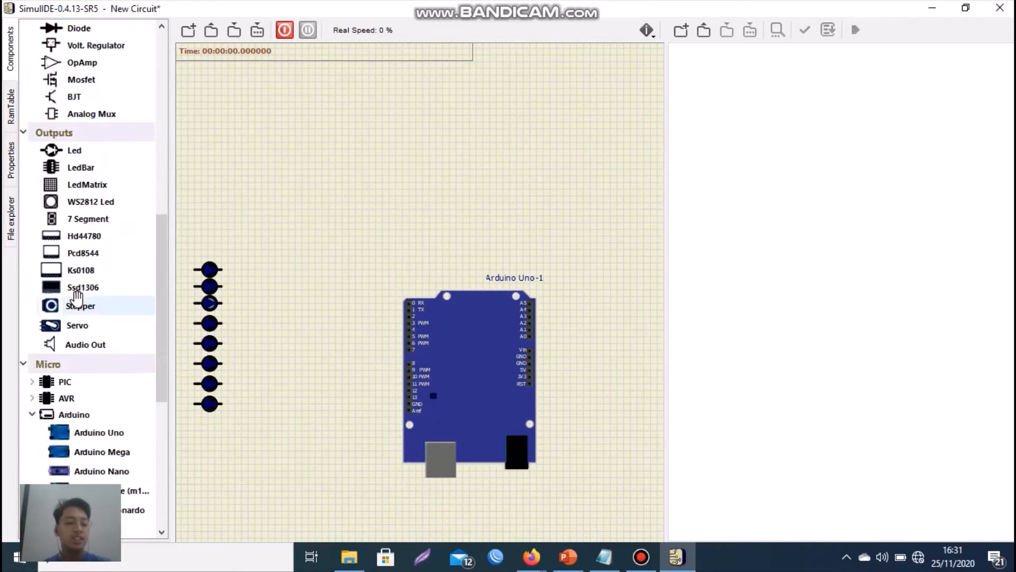
{"action": "scroll", "coordinate": [83, 327], "scroll_direction": "up", "scroll_amount": 2}
{"action": "scroll", "coordinate": [83, 327], "scroll_direction": "up", "scroll_amount": 1}
{"action": "scroll", "coordinate": [75, 284], "scroll_direction": "down", "scroll_amount": 4}
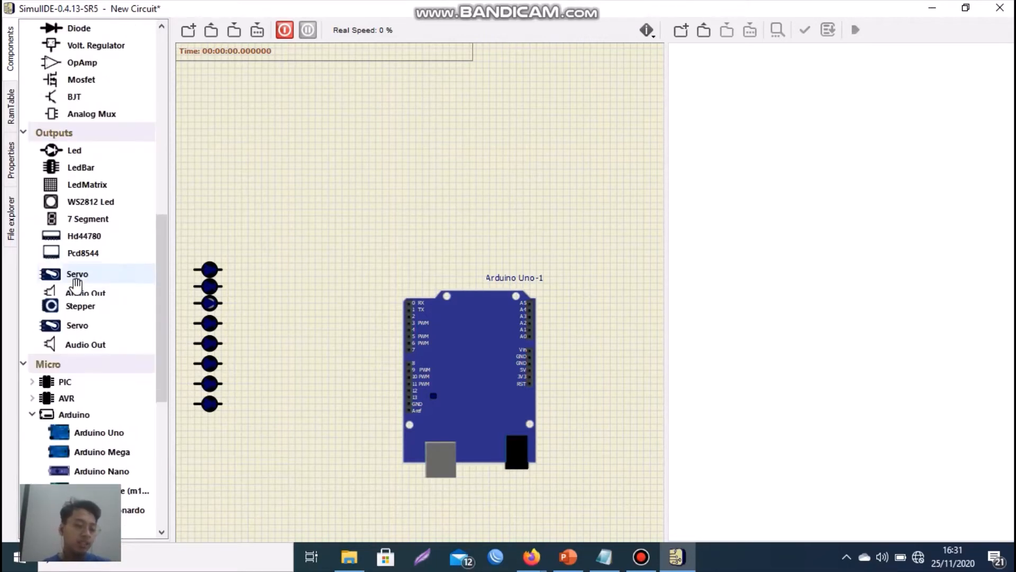
{"action": "scroll", "coordinate": [72, 280], "scroll_direction": "up", "scroll_amount": 5}
{"action": "scroll", "coordinate": [76, 286], "scroll_direction": "up", "scroll_amount": 1}
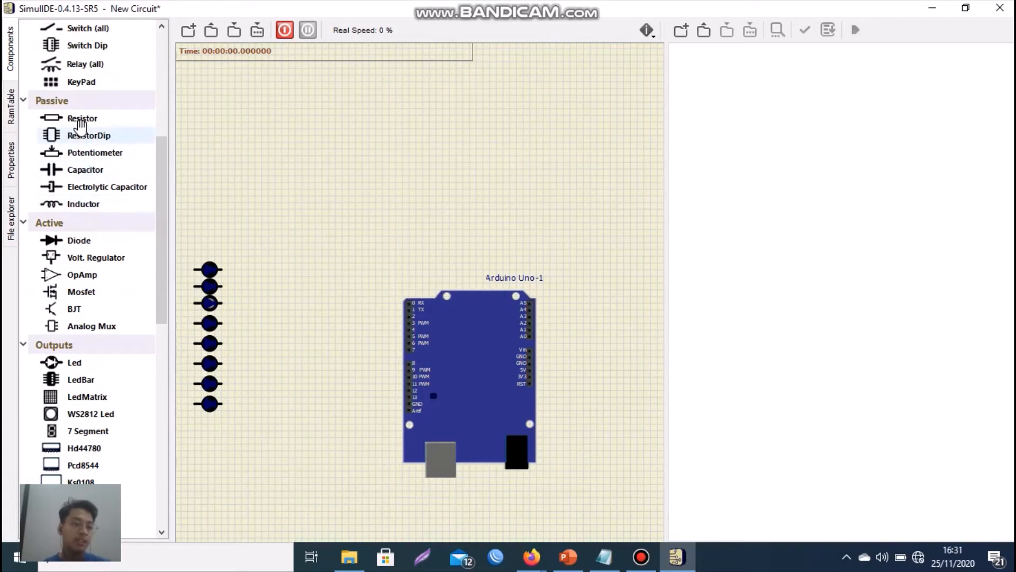
{"action": "left_click_drag", "start_coordinate": [79, 115], "coordinate": [250, 271]}
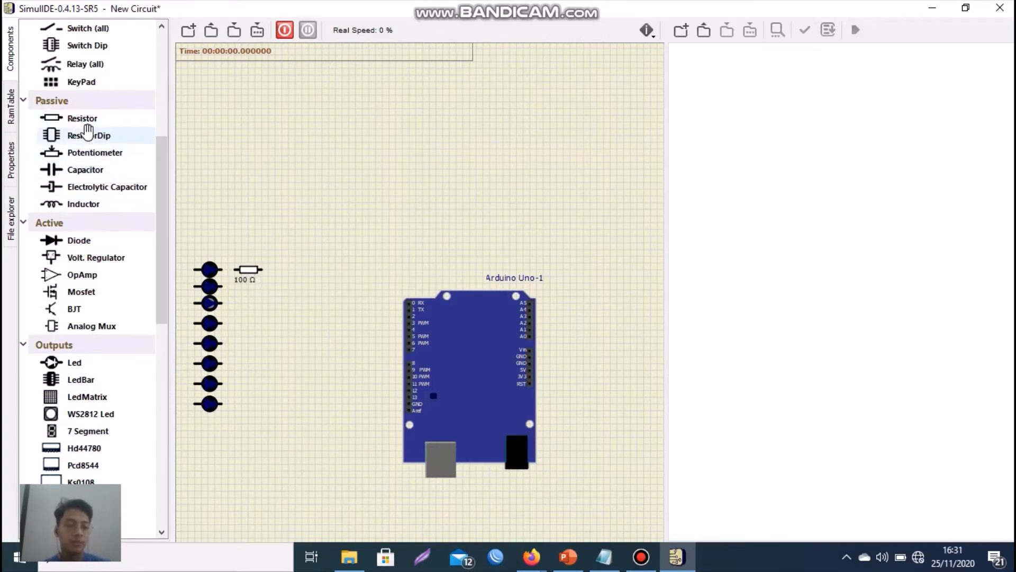
{"action": "left_click_drag", "start_coordinate": [127, 118], "coordinate": [249, 285]}
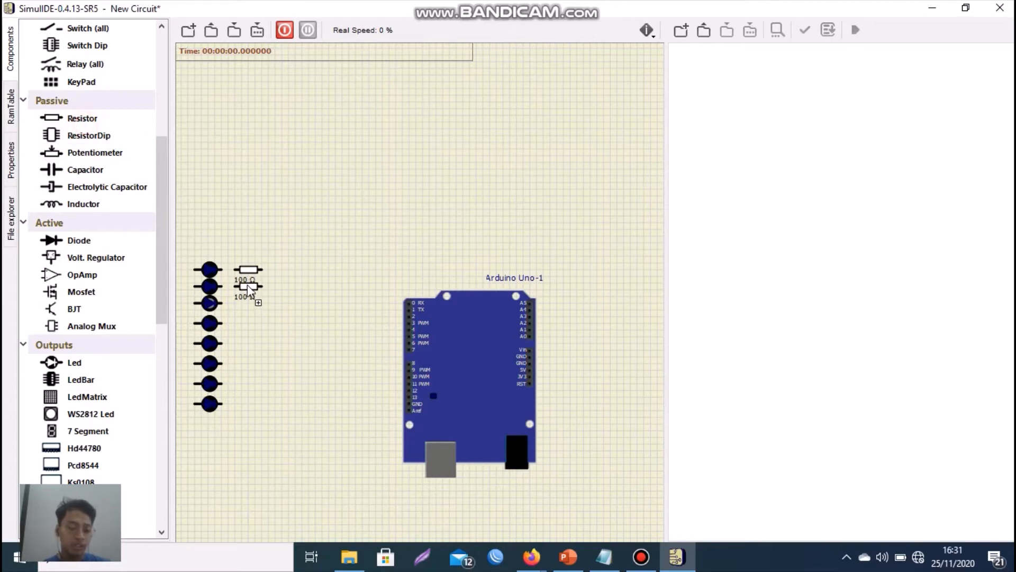
{"action": "left_click_drag", "start_coordinate": [96, 124], "coordinate": [247, 309]}
{"action": "left_click_drag", "start_coordinate": [131, 117], "coordinate": [249, 327]}
{"action": "left_click_drag", "start_coordinate": [82, 118], "coordinate": [241, 347]}
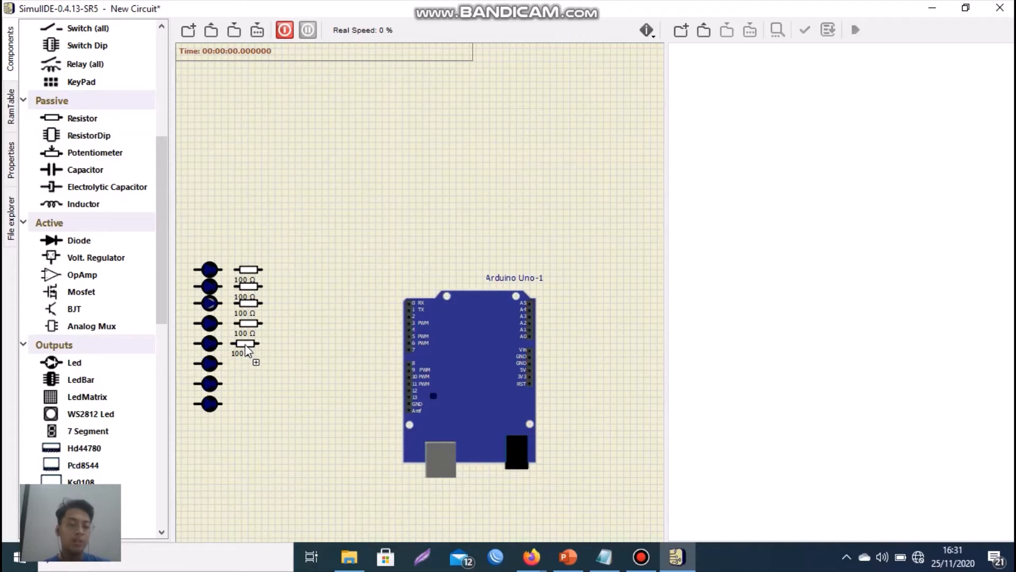
{"action": "left_click_drag", "start_coordinate": [93, 118], "coordinate": [212, 292]}
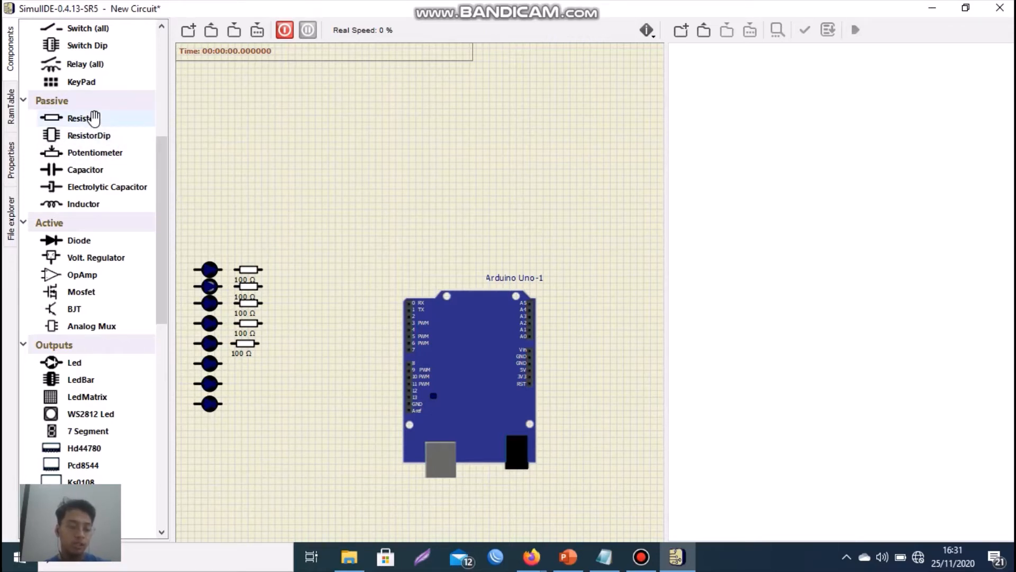
{"action": "left_click_drag", "start_coordinate": [93, 118], "coordinate": [245, 364]}
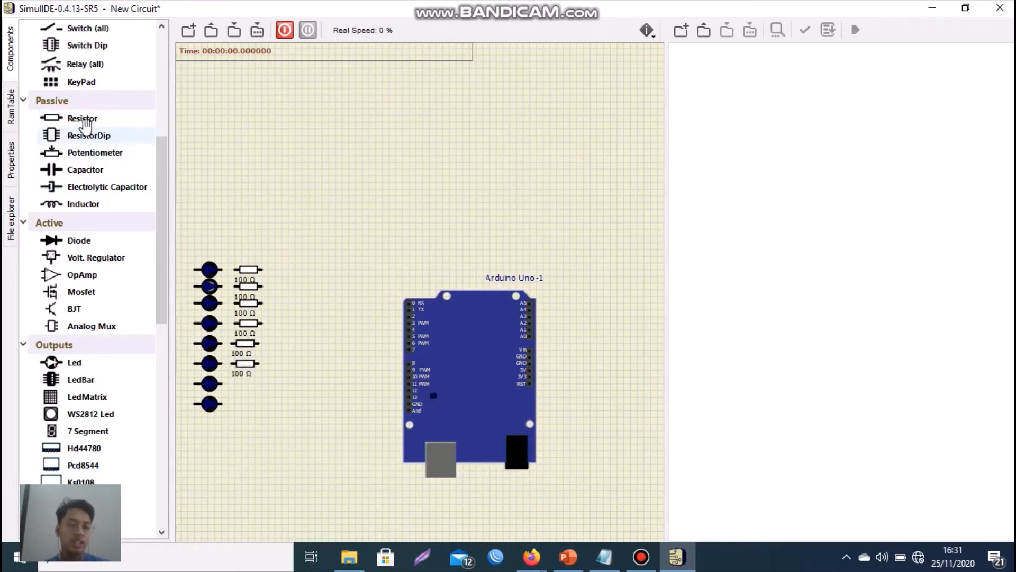
{"action": "left_click_drag", "start_coordinate": [85, 124], "coordinate": [246, 390]}
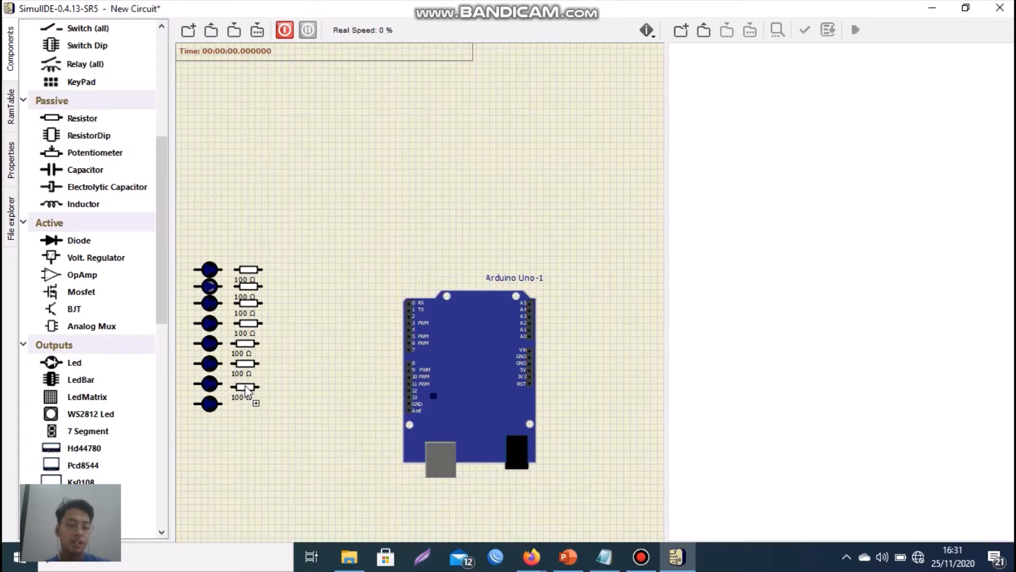
{"action": "left_click_drag", "start_coordinate": [72, 125], "coordinate": [245, 409]}
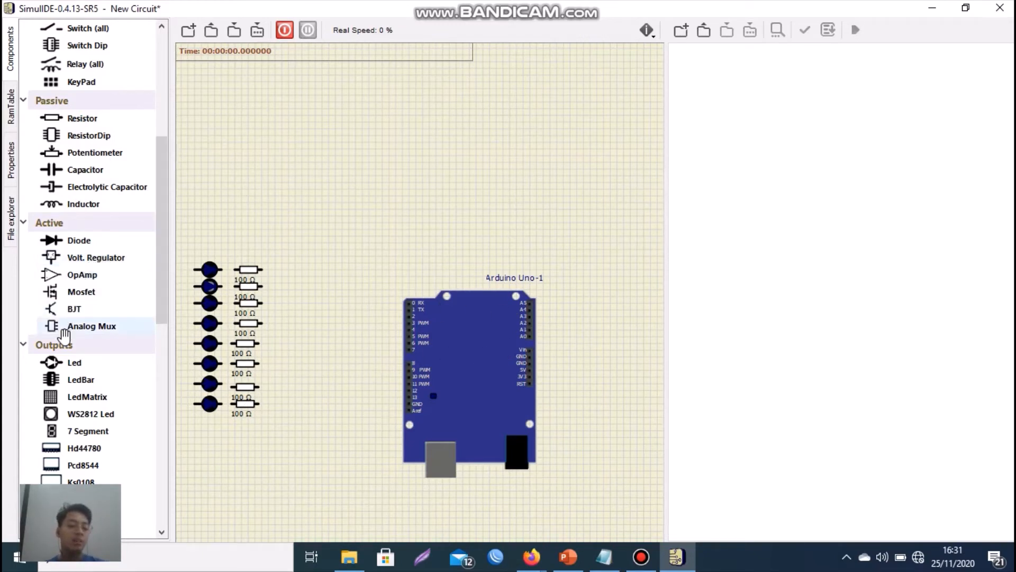
- Place two push buttons, one above the other, between the resistor column and the lower part of the Arduino Uno
{"action": "scroll", "coordinate": [68, 127], "scroll_direction": "up", "scroll_amount": 1}
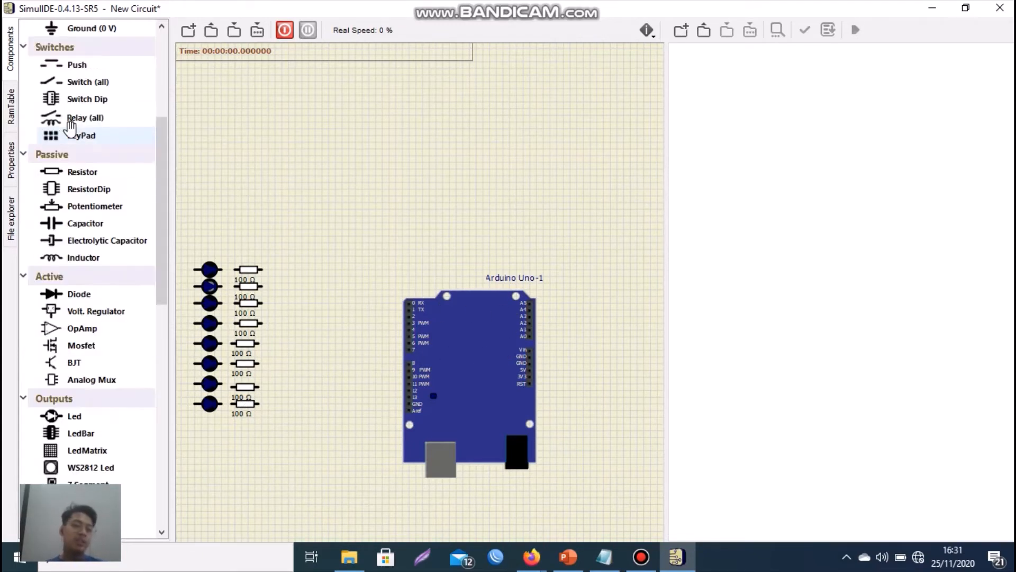
{"action": "left_click_drag", "start_coordinate": [65, 83], "coordinate": [361, 420]}
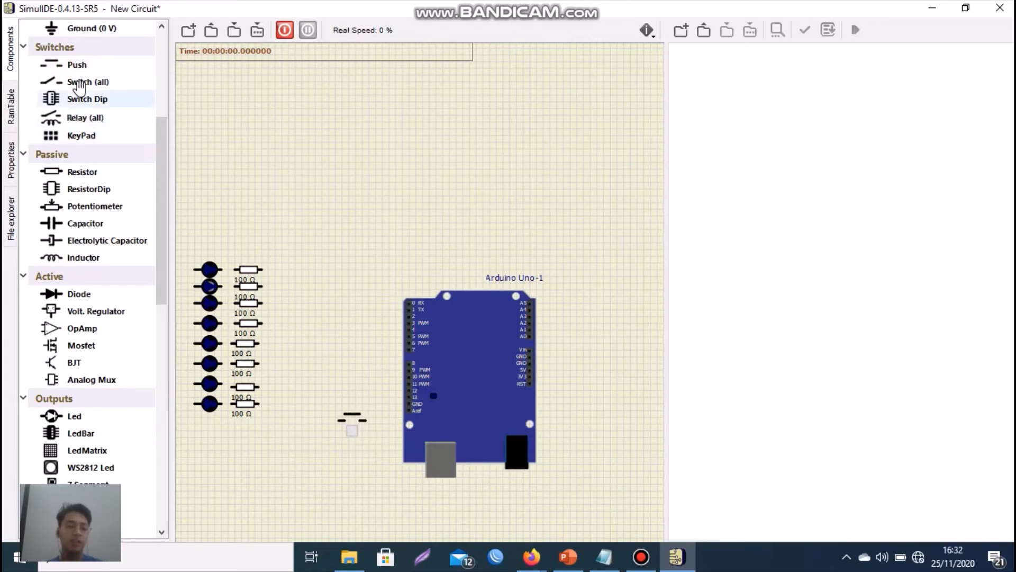
{"action": "left_click_drag", "start_coordinate": [74, 67], "coordinate": [350, 464]}
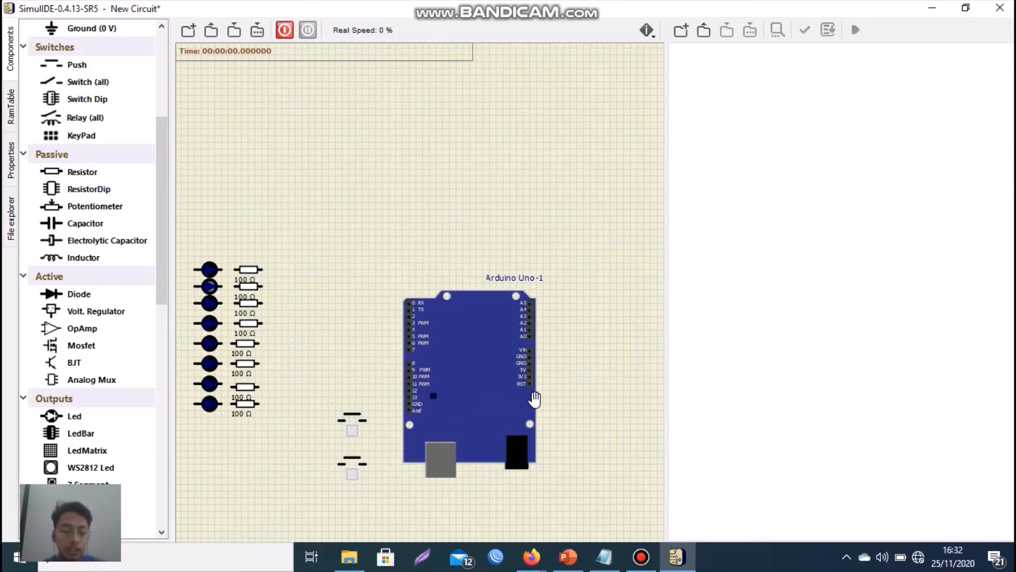
- Wire the Arduino's 5V pin over the top of the board and down the LED column to the bottom LED's left terminal
{"action": "scroll", "coordinate": [535, 386], "scroll_direction": "up", "scroll_amount": 1}
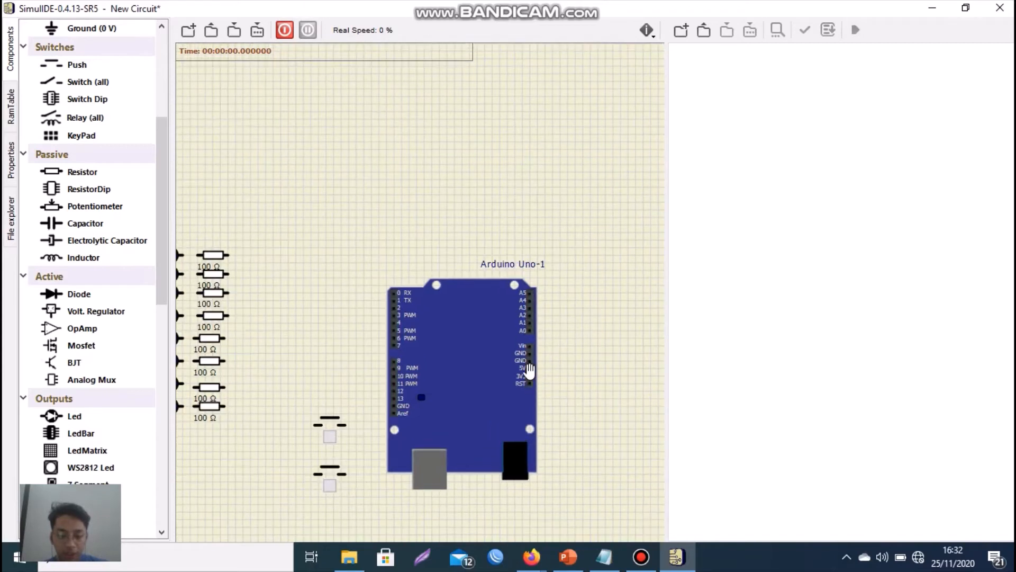
{"action": "left_click", "coordinate": [530, 375]}
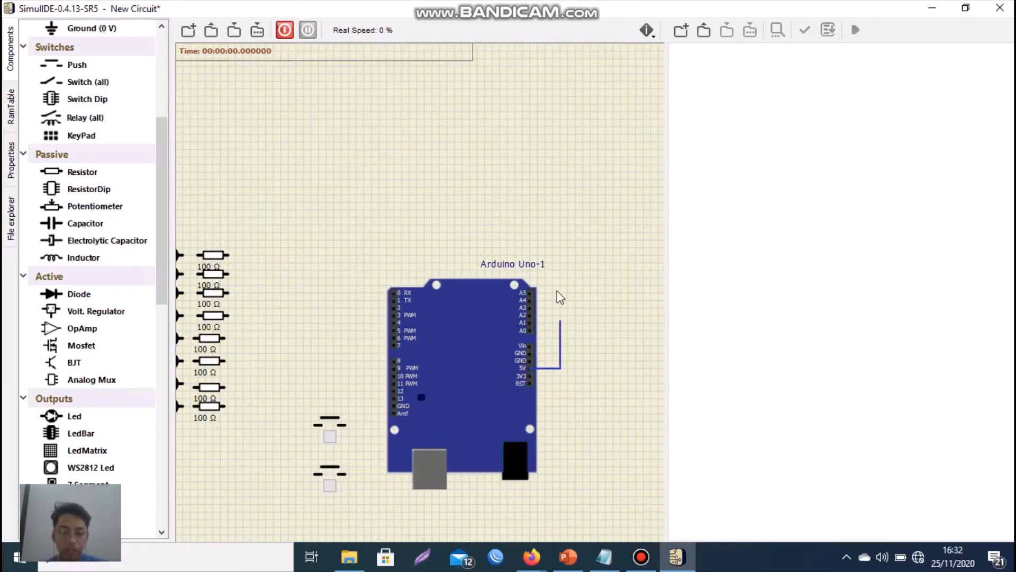
{"action": "left_click", "coordinate": [556, 212]}
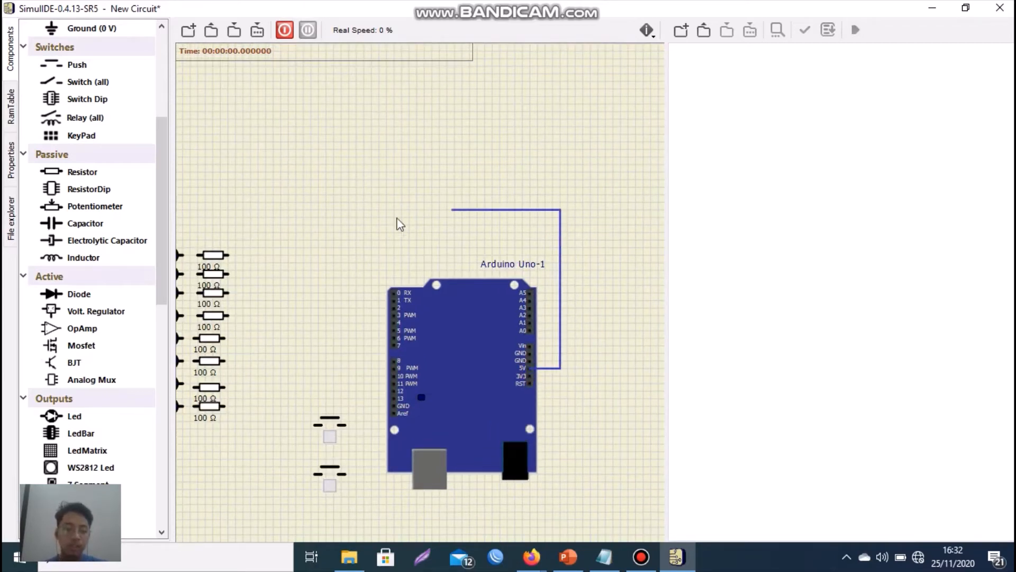
{"action": "scroll", "coordinate": [208, 219], "scroll_direction": "down", "scroll_amount": 1}
{"action": "scroll", "coordinate": [185, 218], "scroll_direction": "down", "scroll_amount": 1}
{"action": "scroll", "coordinate": [184, 218], "scroll_direction": "up", "scroll_amount": 1}
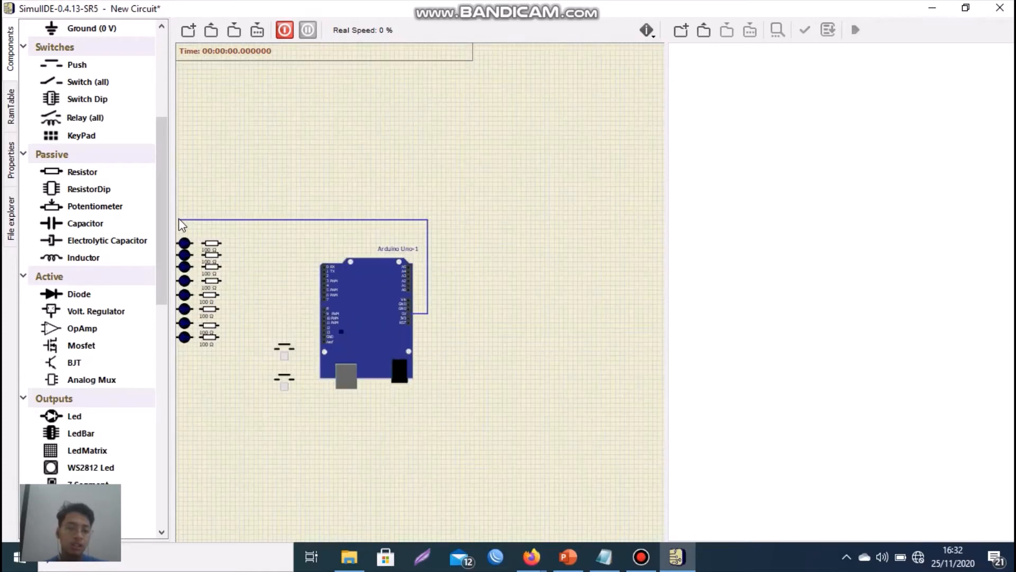
{"action": "scroll", "coordinate": [183, 219], "scroll_direction": "down", "scroll_amount": 1}
{"action": "scroll", "coordinate": [180, 219], "scroll_direction": "up", "scroll_amount": 2}
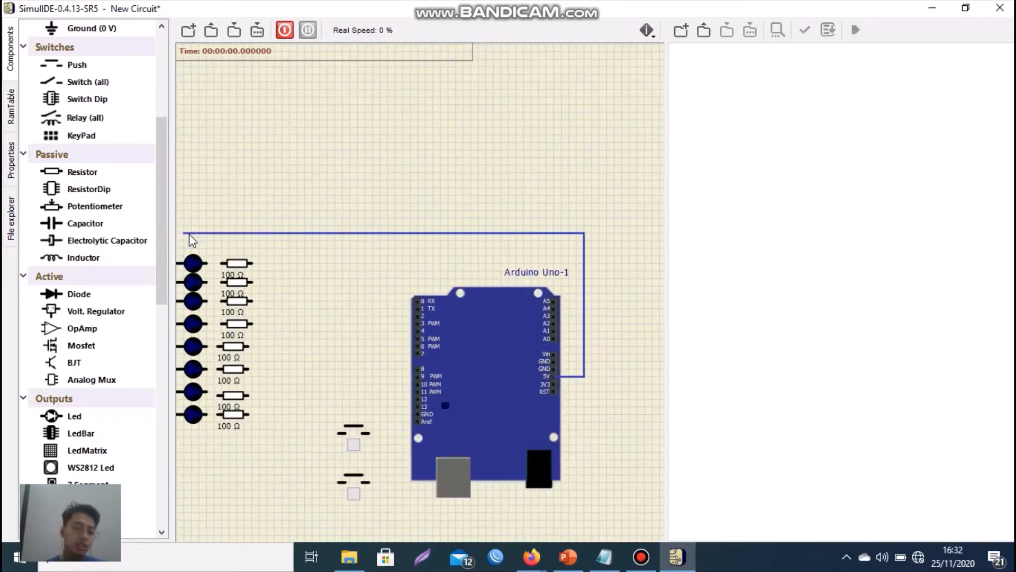
{"action": "scroll", "coordinate": [189, 234], "scroll_direction": "down", "scroll_amount": 2}
{"action": "scroll", "coordinate": [182, 234], "scroll_direction": "up", "scroll_amount": 2}
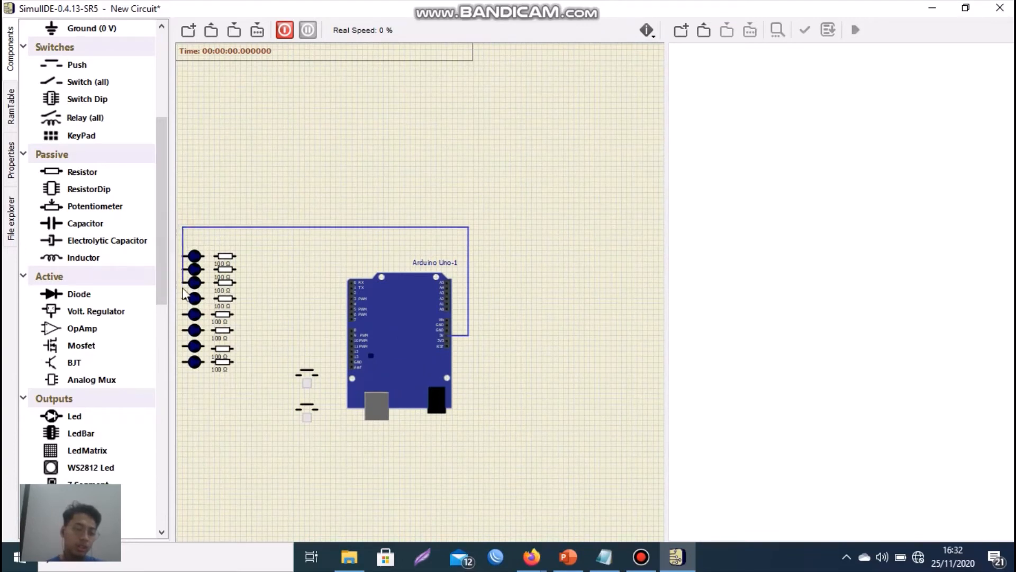
{"action": "scroll", "coordinate": [176, 360], "scroll_direction": "up", "scroll_amount": 4}
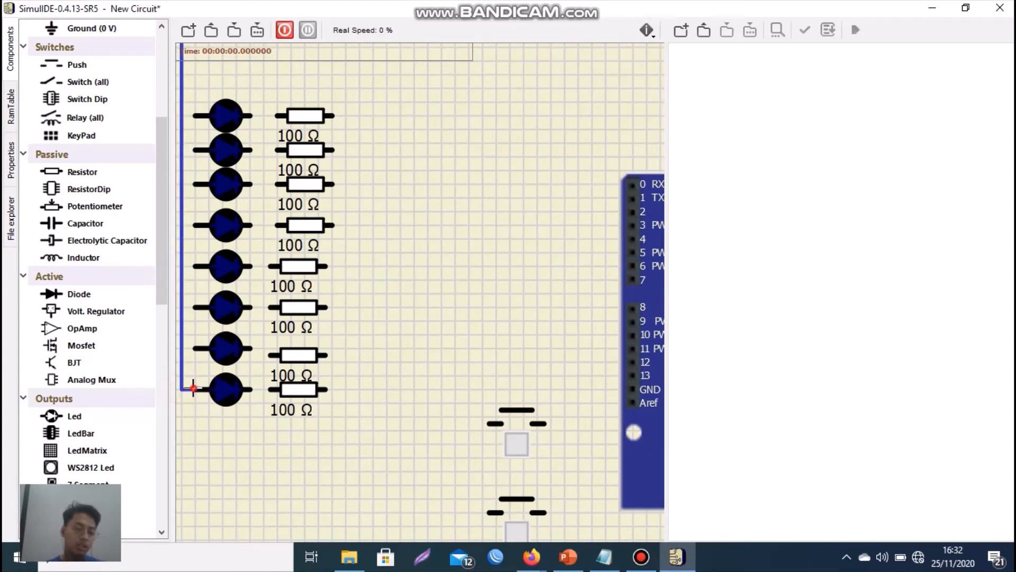
{"action": "left_click", "coordinate": [193, 389]}
- Wire the left terminals of the remaining seven LEDs to the vertical 5V line
{"action": "left_click", "coordinate": [195, 347]}
{"action": "left_click", "coordinate": [182, 347]}
{"action": "left_click", "coordinate": [195, 308]}
{"action": "left_click", "coordinate": [183, 307]}
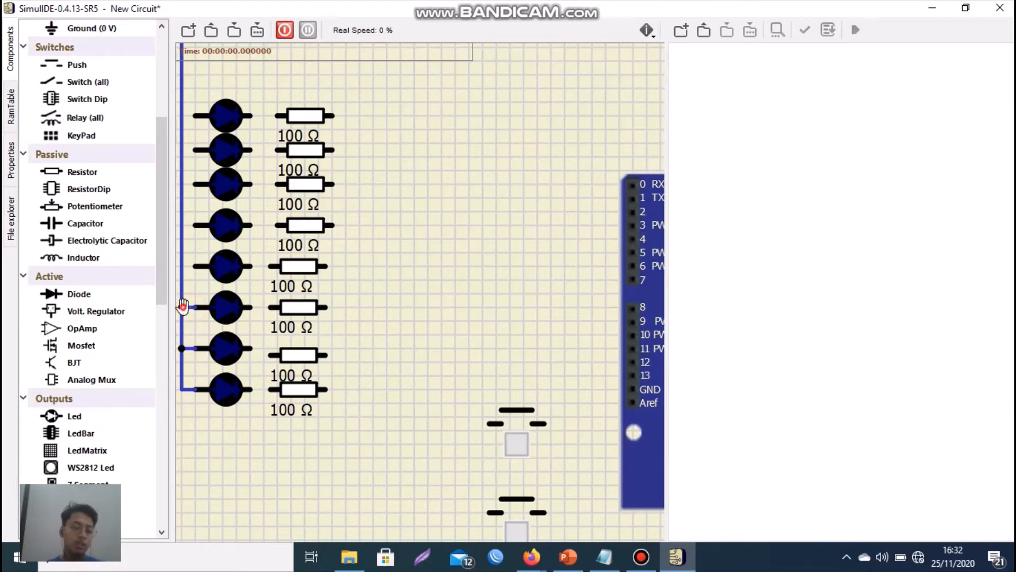
{"action": "left_click", "coordinate": [182, 265]}
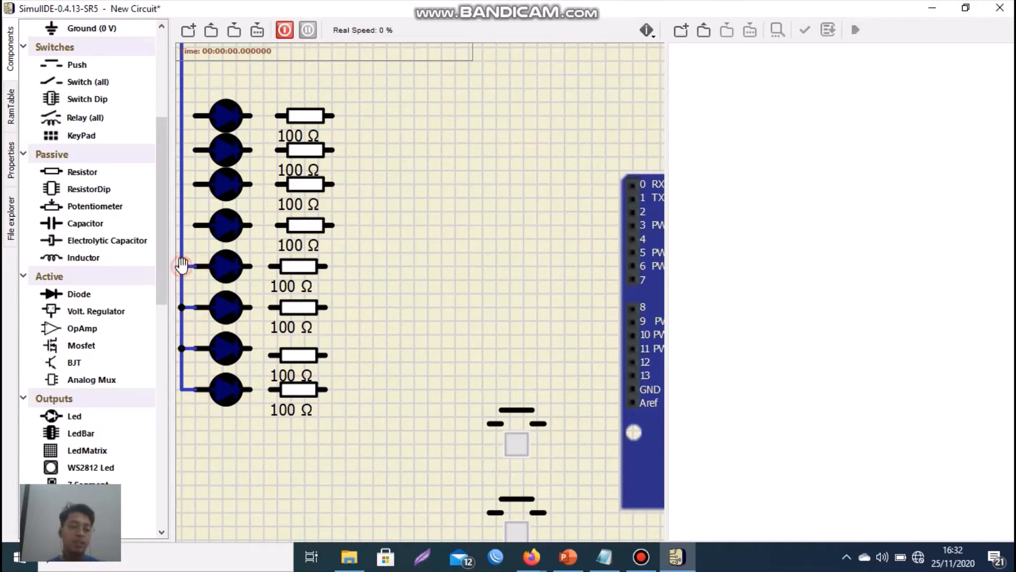
{"action": "left_click", "coordinate": [182, 225]}
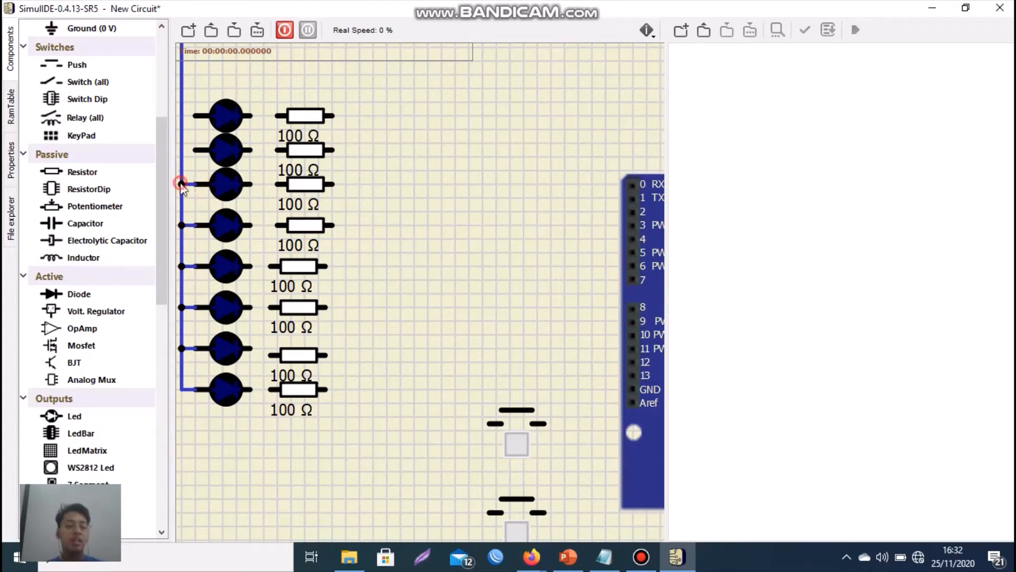
{"action": "left_click", "coordinate": [197, 152]}
{"action": "left_click", "coordinate": [181, 149]}
{"action": "left_click", "coordinate": [195, 115]}
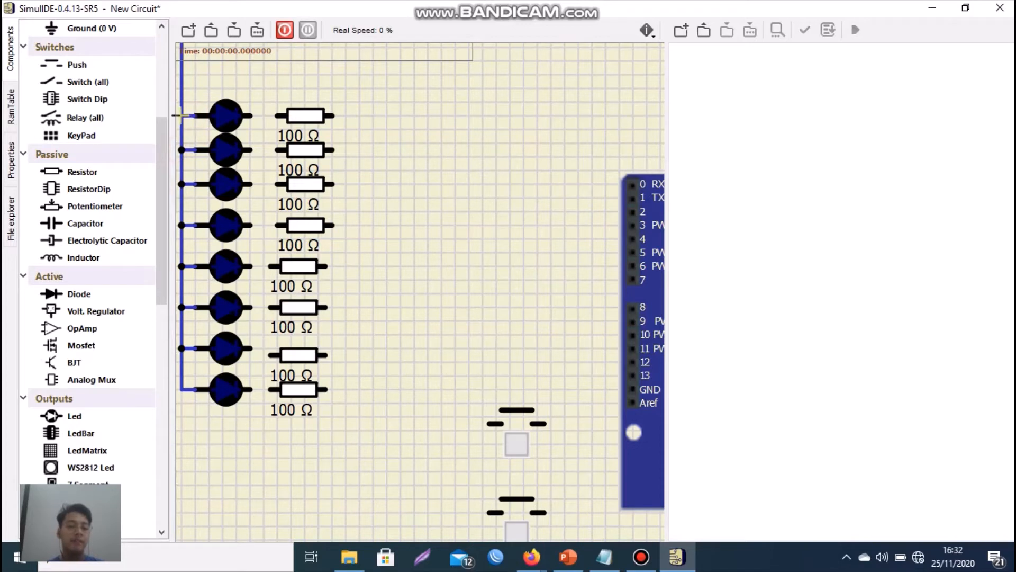
{"action": "left_click", "coordinate": [182, 116]}
- Wire the right terminal of each of the eight LEDs to the left terminal of the resistor beside it
{"action": "left_click", "coordinate": [252, 115]}
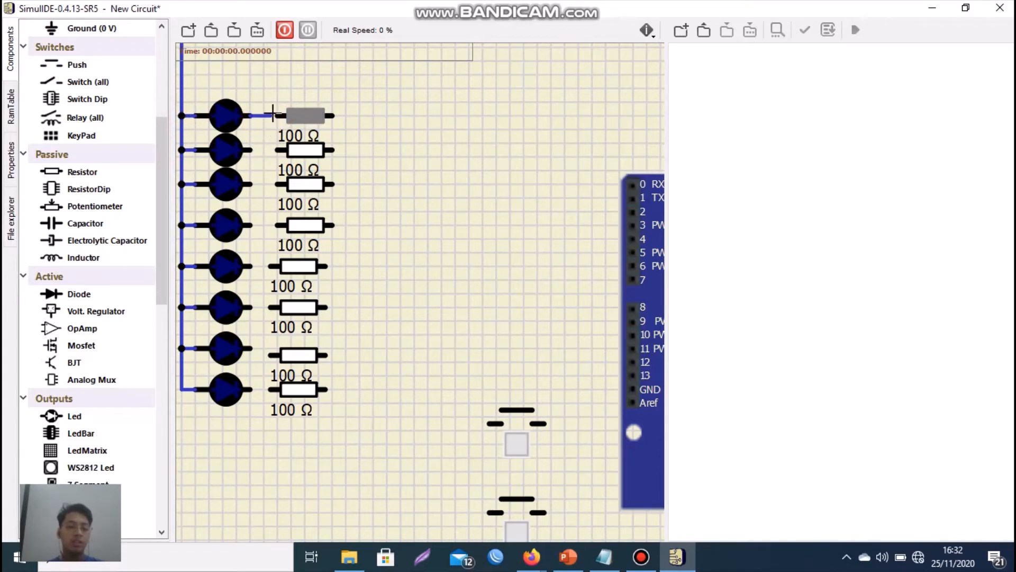
{"action": "left_click", "coordinate": [275, 115]}
{"action": "left_click", "coordinate": [252, 149]}
{"action": "left_click", "coordinate": [275, 149]}
{"action": "left_click", "coordinate": [251, 183]}
{"action": "left_click", "coordinate": [275, 183]}
{"action": "left_click", "coordinate": [252, 266]}
{"action": "left_click", "coordinate": [270, 265]}
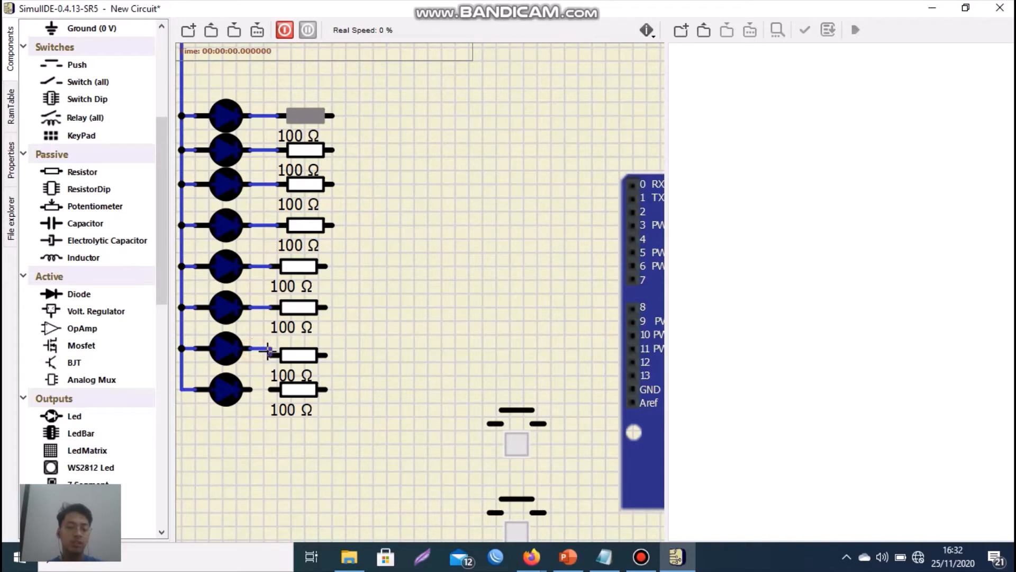
{"action": "left_click", "coordinate": [252, 389]}
{"action": "left_click", "coordinate": [271, 389]}
- Wire the top four resistors' right terminals to Arduino pins 0, 1, 2 and 3, in order from the top
{"action": "scroll", "coordinate": [371, 217], "scroll_direction": "down", "scroll_amount": 2}
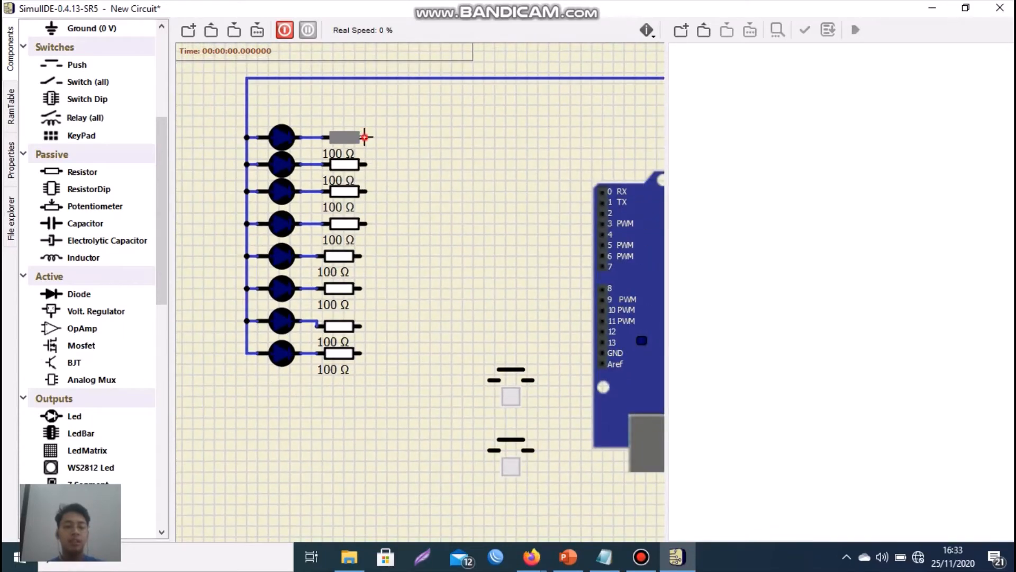
{"action": "left_click", "coordinate": [365, 138]}
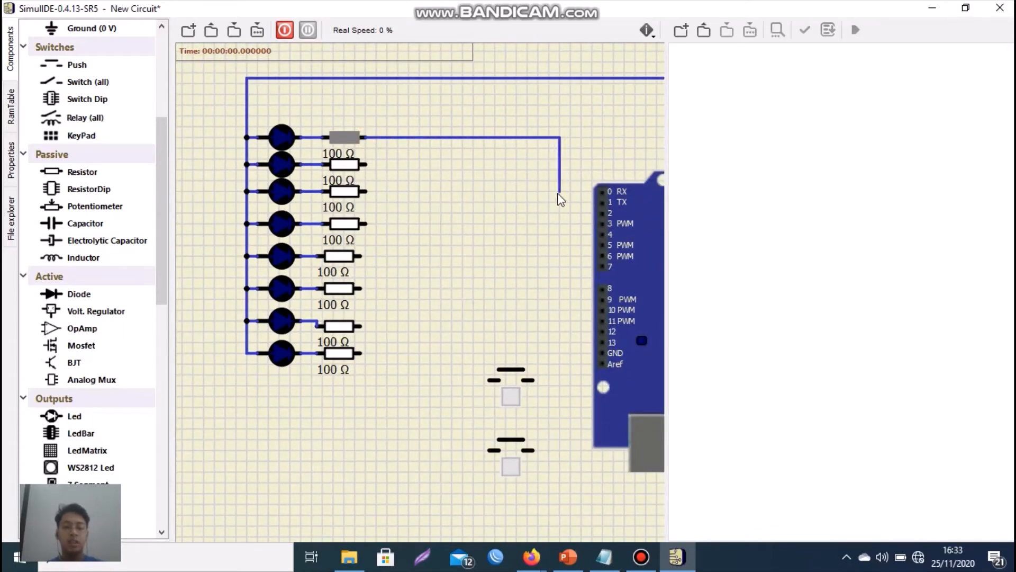
{"action": "left_click", "coordinate": [601, 196]}
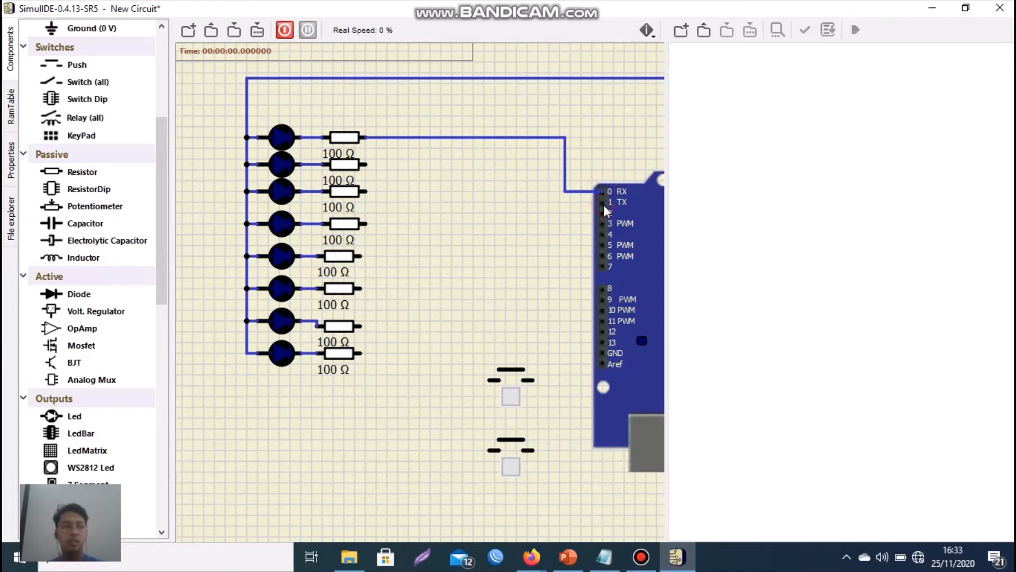
{"action": "left_click", "coordinate": [602, 204]}
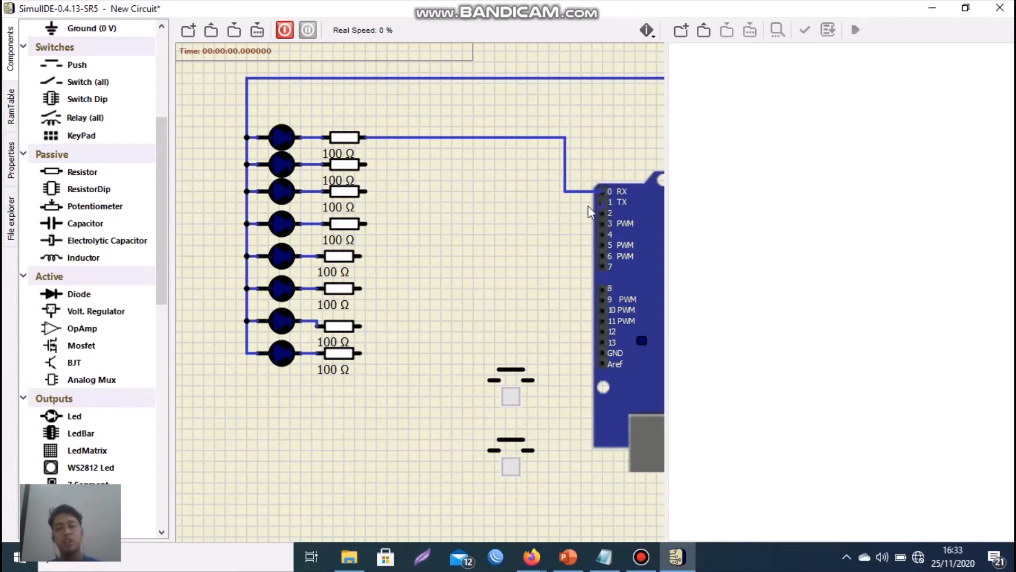
{"action": "left_click", "coordinate": [556, 157]}
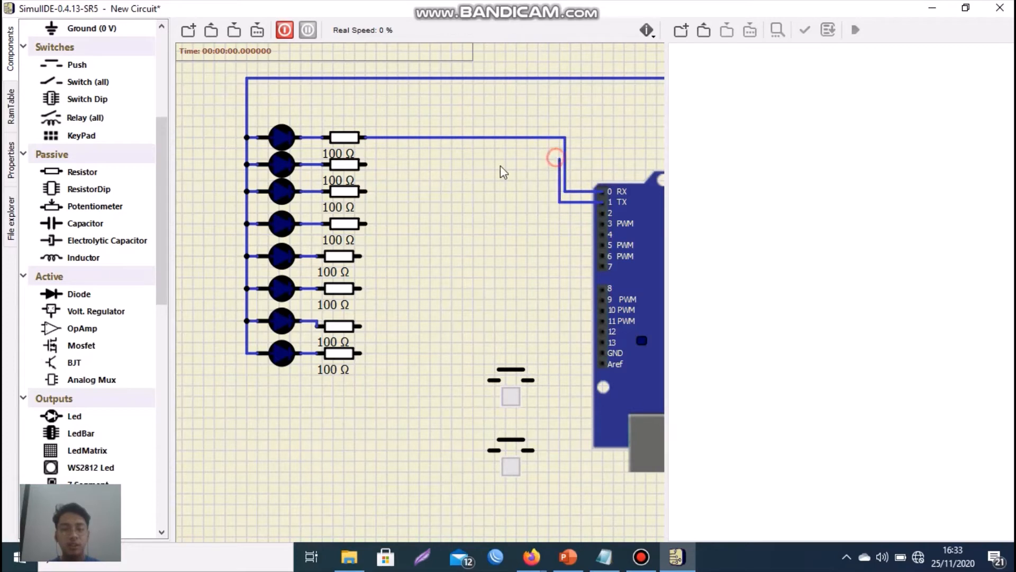
{"action": "left_click", "coordinate": [365, 163]}
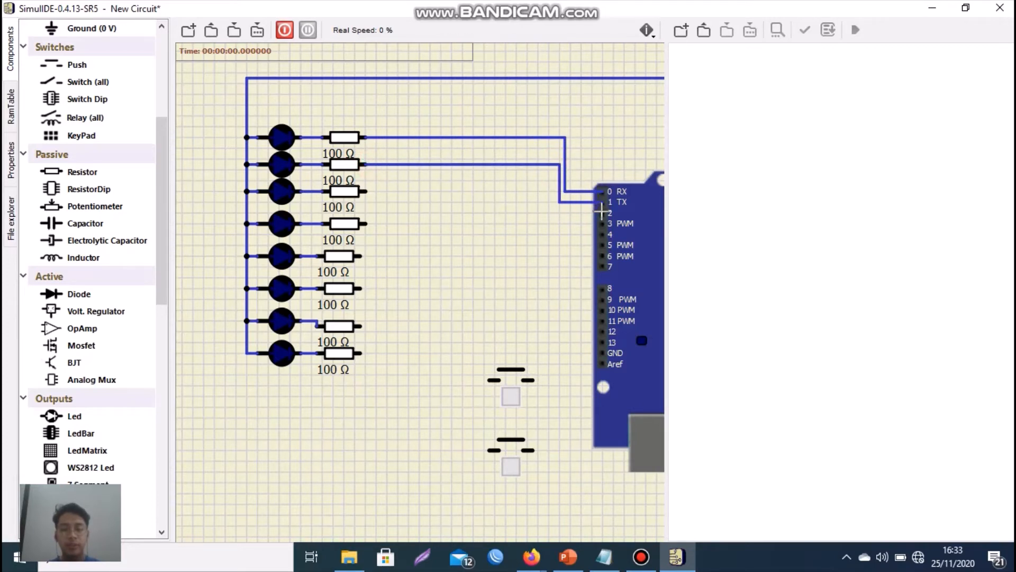
{"action": "left_click", "coordinate": [553, 187]}
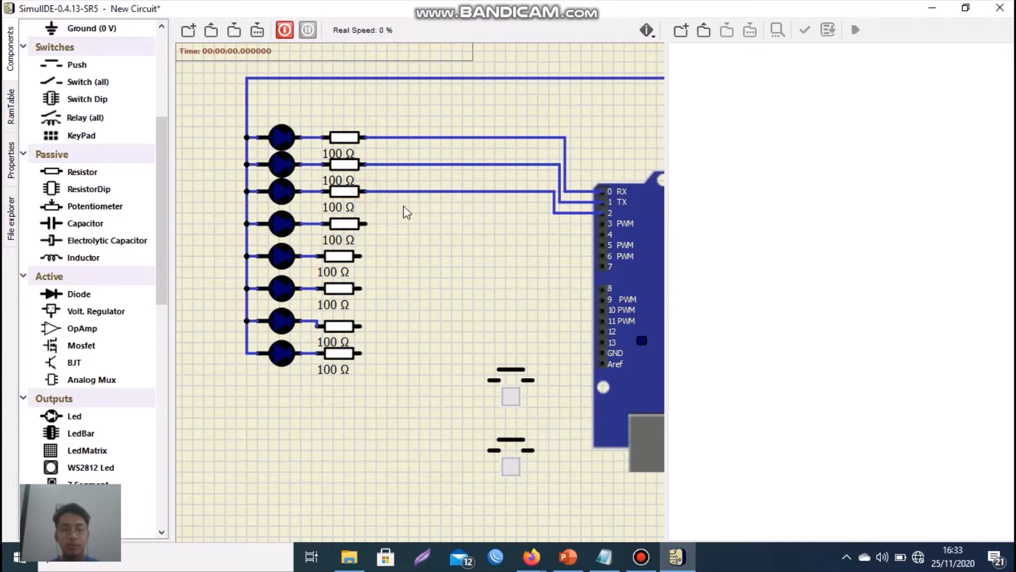
{"action": "left_click", "coordinate": [366, 220]}
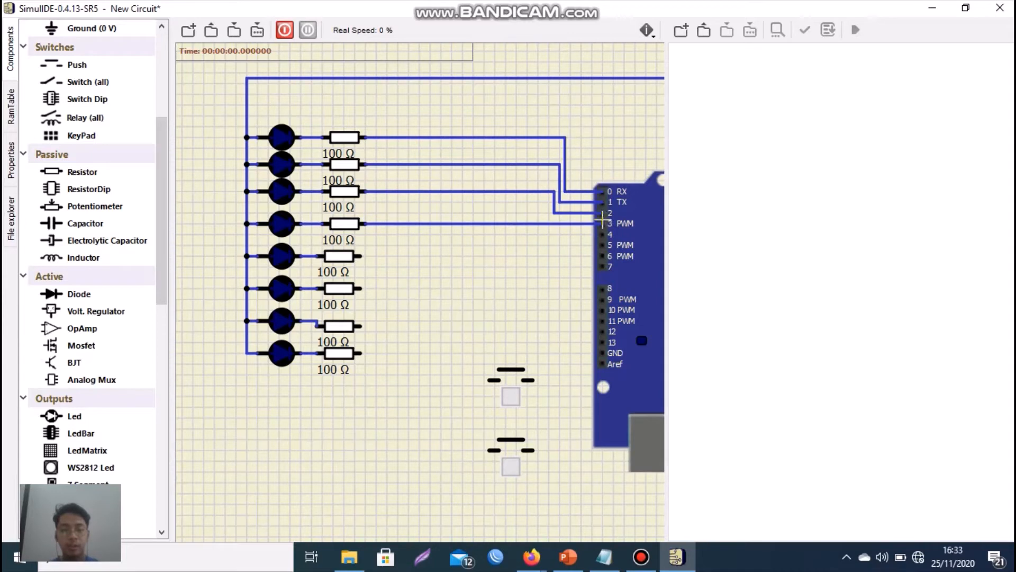
- Wire the lower four resistors' right terminals to Arduino pins 4, 5, 6 and 7, in order from the top
{"action": "left_click", "coordinate": [603, 242]}
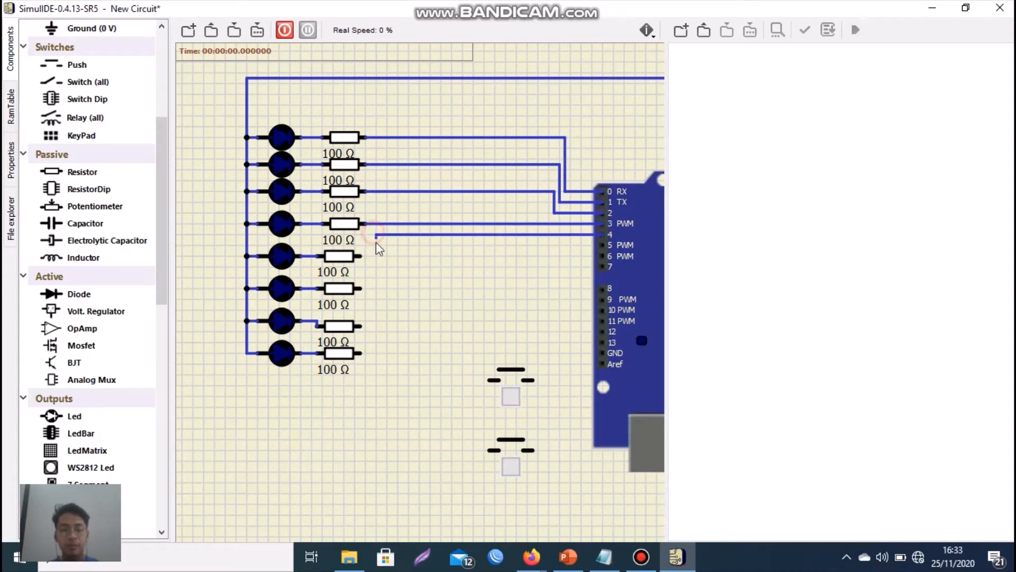
{"action": "left_click", "coordinate": [360, 256]}
{"action": "left_click", "coordinate": [362, 288]}
{"action": "left_click", "coordinate": [602, 256]}
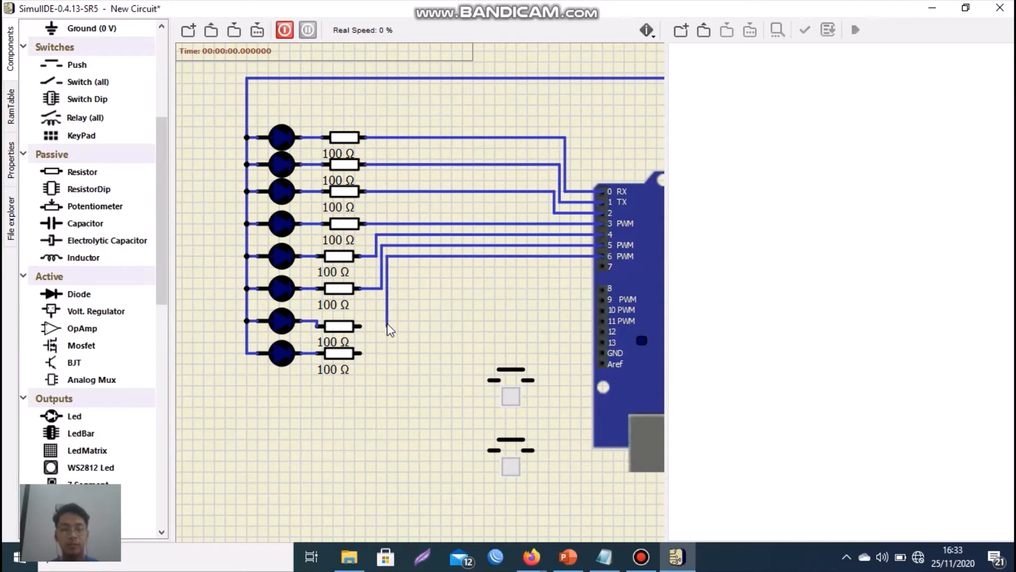
{"action": "left_click", "coordinate": [359, 325]}
{"action": "left_click", "coordinate": [361, 353]}
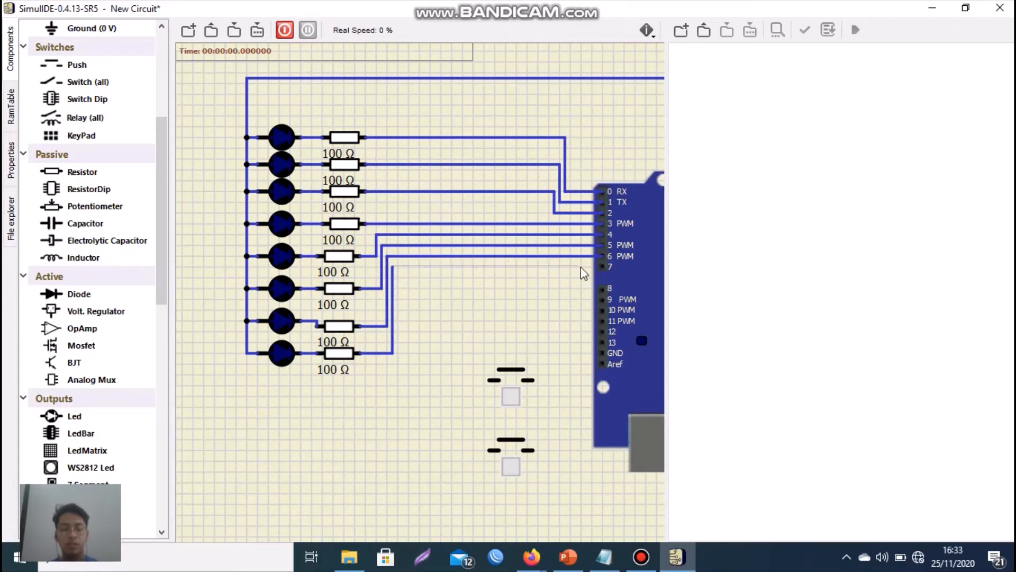
{"action": "left_click", "coordinate": [604, 266]}
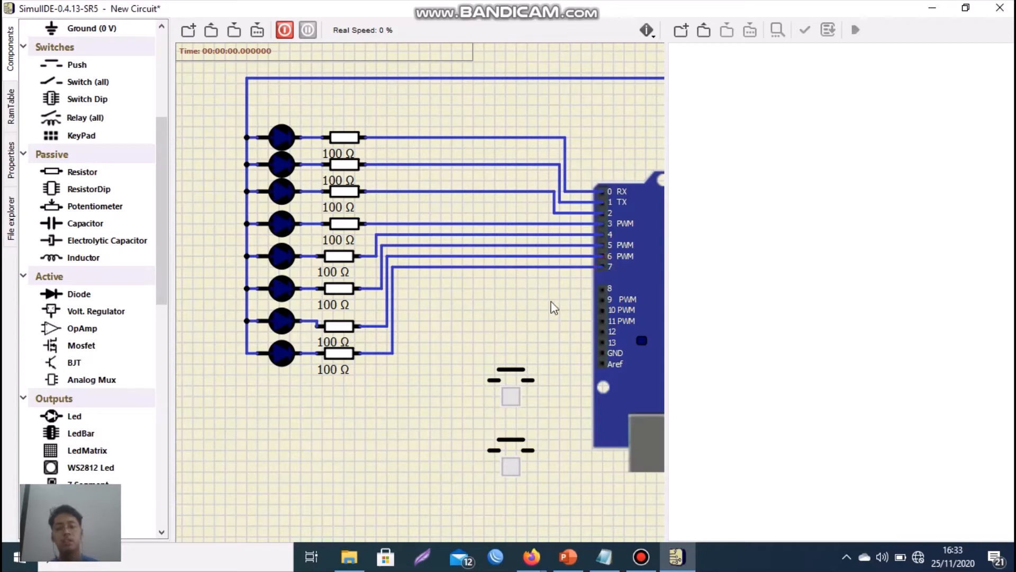
- Wire the upper push button's left terminal to Arduino pin 8 and its right terminal to the GND pin below pin 13
{"action": "left_click", "coordinate": [601, 289]}
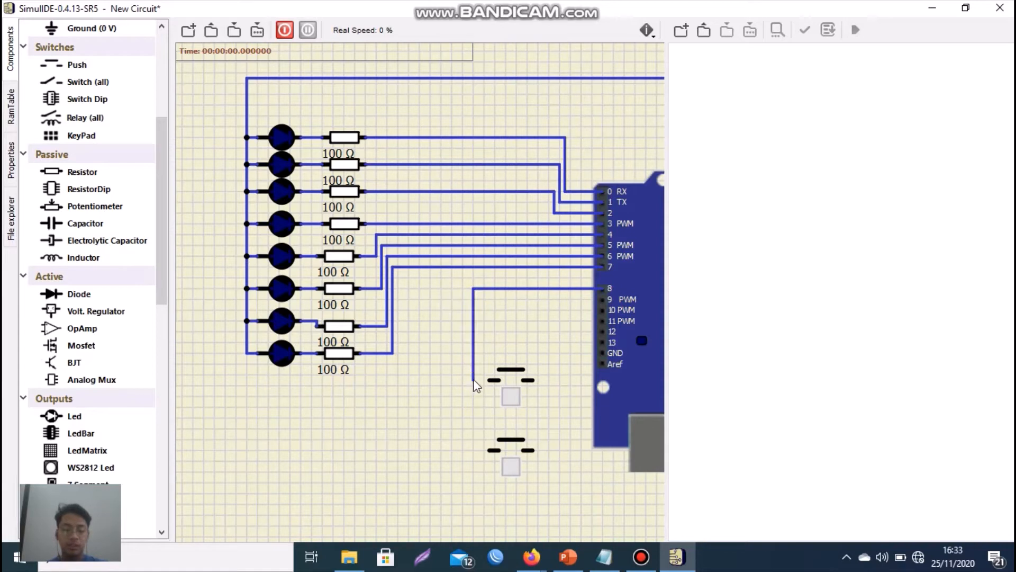
{"action": "left_click", "coordinate": [488, 380]}
{"action": "left_click", "coordinate": [530, 380]}
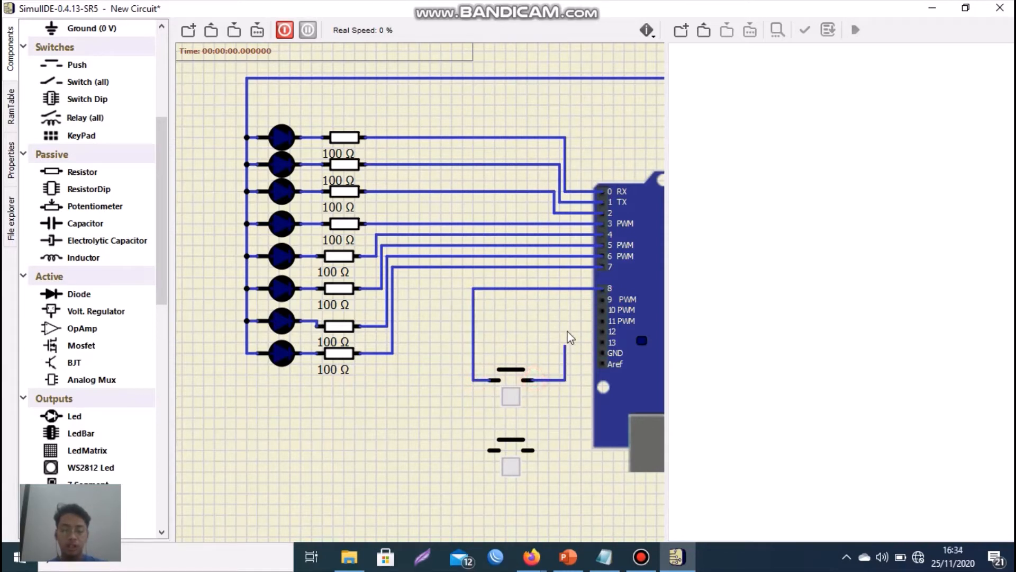
{"action": "left_click", "coordinate": [571, 358]}
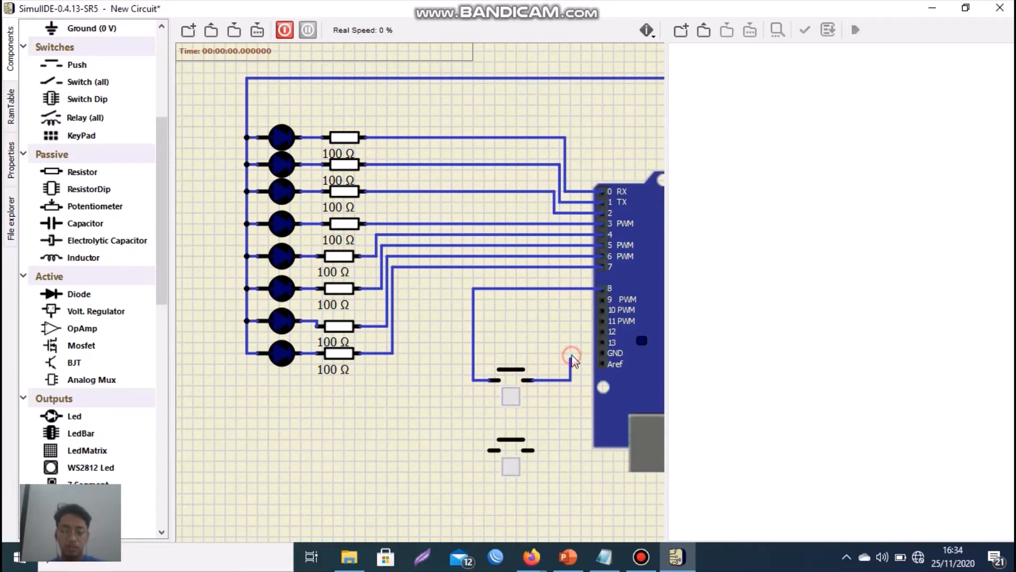
{"action": "left_click", "coordinate": [599, 351]}
- Wire the lower push button's left terminal to Arduino pin 9 and its right terminal to the upper button's GND wire
{"action": "left_click", "coordinate": [602, 299]}
{"action": "left_click", "coordinate": [462, 299]}
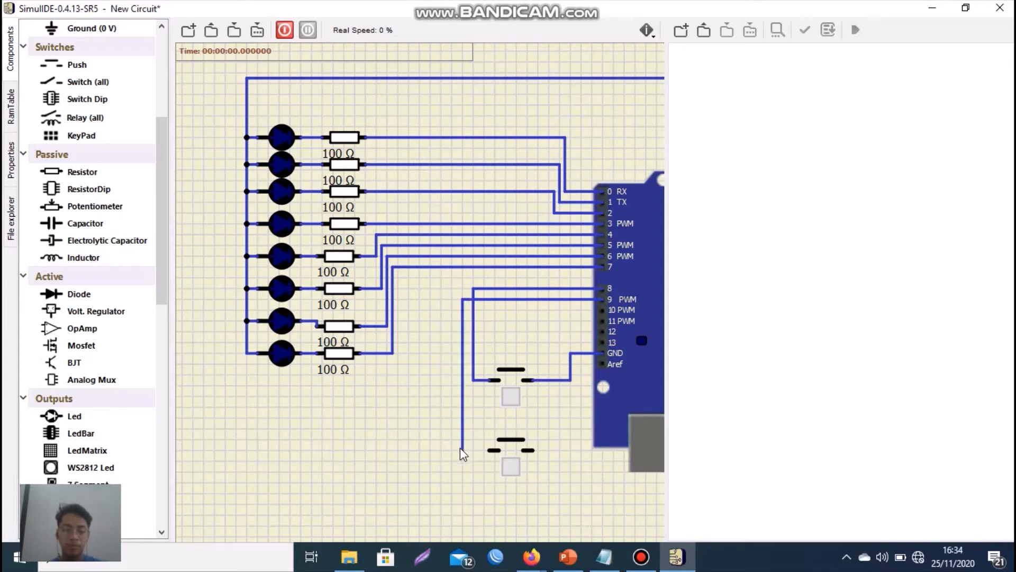
{"action": "left_click", "coordinate": [489, 449]}
{"action": "left_click", "coordinate": [529, 450]}
{"action": "left_click", "coordinate": [570, 379]}
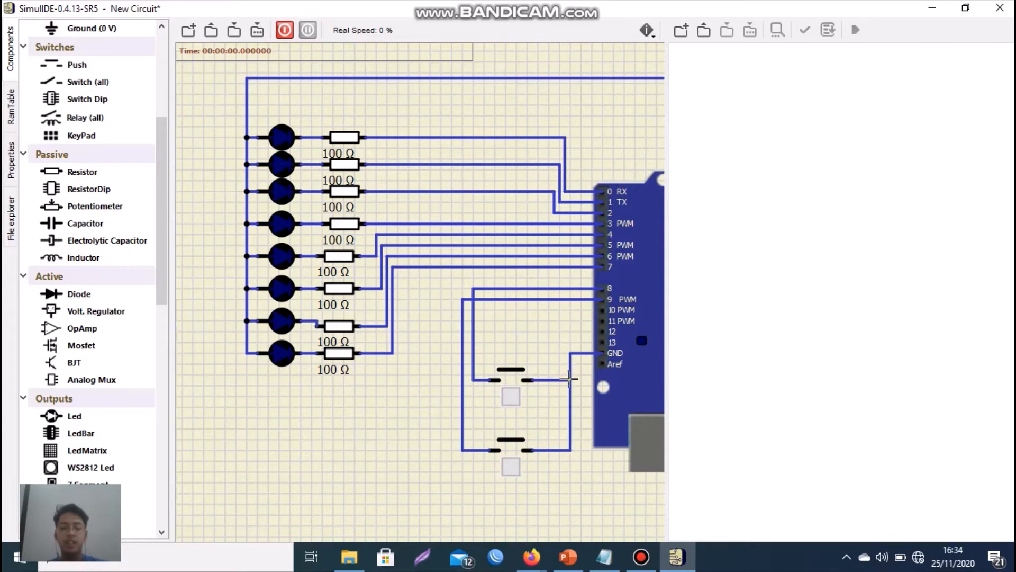
- Save the finished circuit as jawaban1_91 in the jawaban1_91 folder
{"action": "scroll", "coordinate": [643, 261], "scroll_direction": "down", "scroll_amount": 4}
{"action": "scroll", "coordinate": [643, 260], "scroll_direction": "up", "scroll_amount": 2}
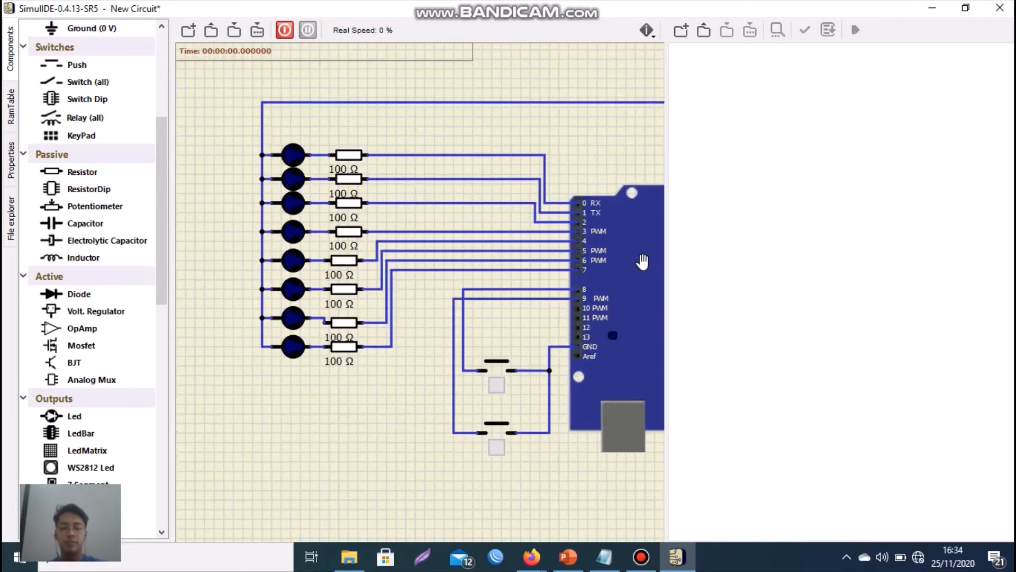
{"action": "scroll", "coordinate": [644, 260], "scroll_direction": "down", "scroll_amount": 3}
{"action": "scroll", "coordinate": [645, 260], "scroll_direction": "down", "scroll_amount": 2}
{"action": "scroll", "coordinate": [646, 260], "scroll_direction": "up", "scroll_amount": 4}
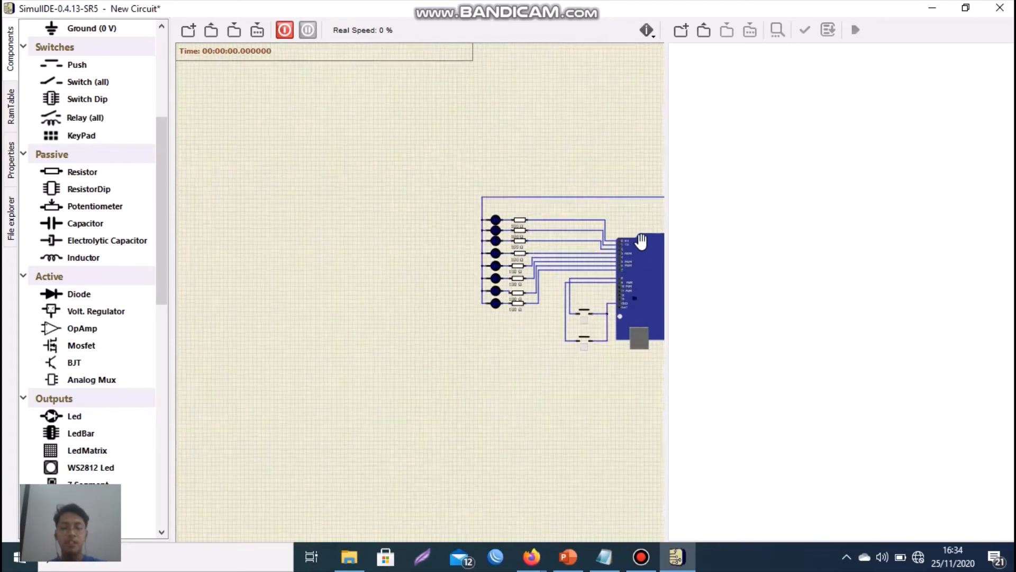
{"action": "scroll", "coordinate": [656, 288], "scroll_direction": "down", "scroll_amount": 2}
{"action": "scroll", "coordinate": [656, 291], "scroll_direction": "down", "scroll_amount": 2}
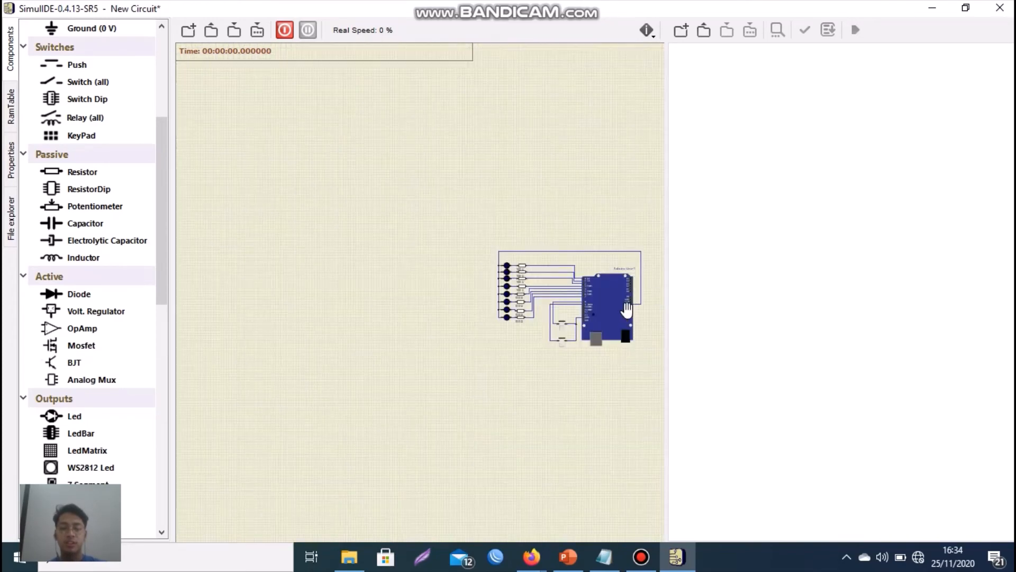
{"action": "scroll", "coordinate": [644, 309], "scroll_direction": "up", "scroll_amount": 5}
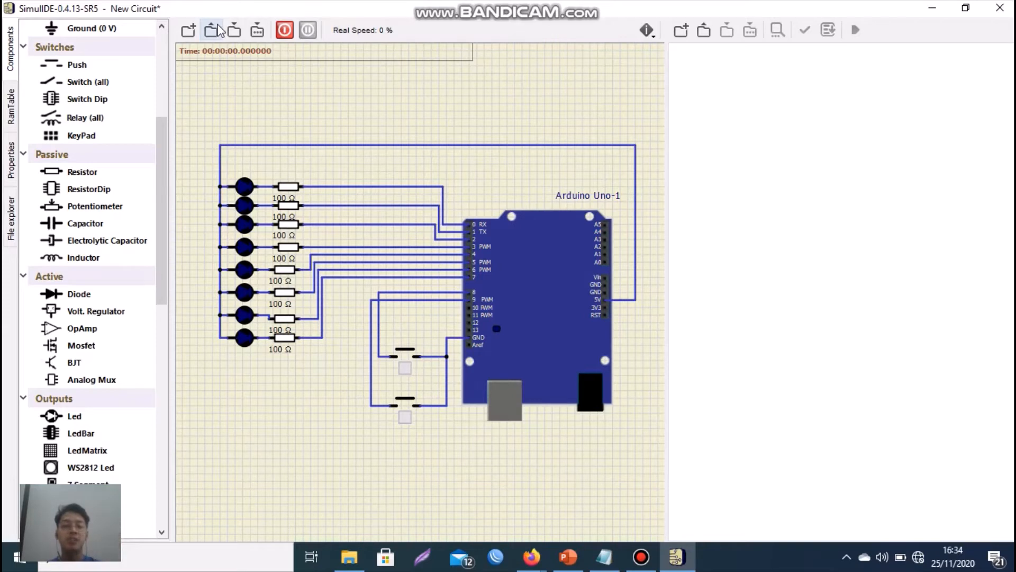
{"action": "left_click", "coordinate": [257, 32]}
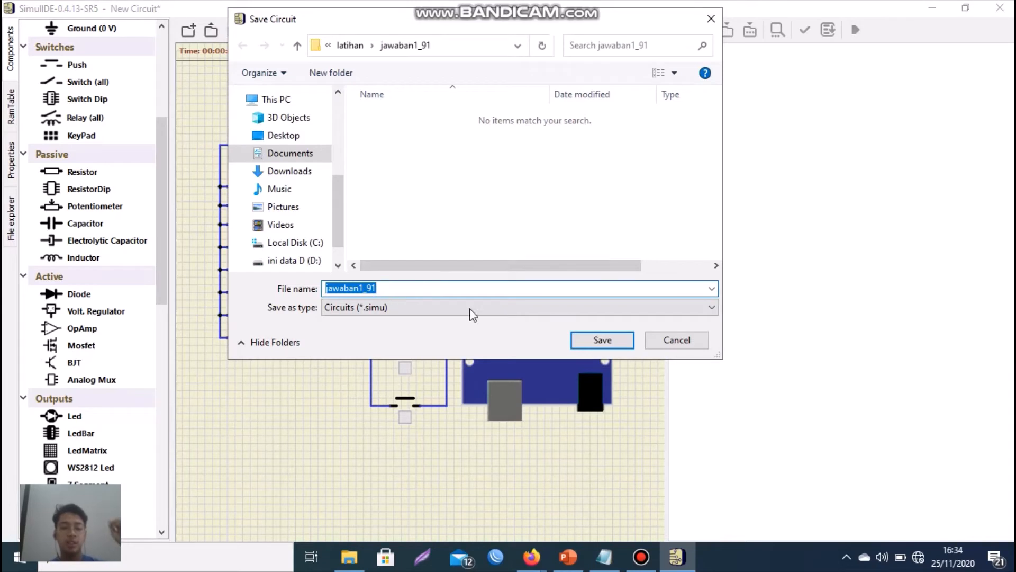
{"action": "left_click", "coordinate": [595, 340]}
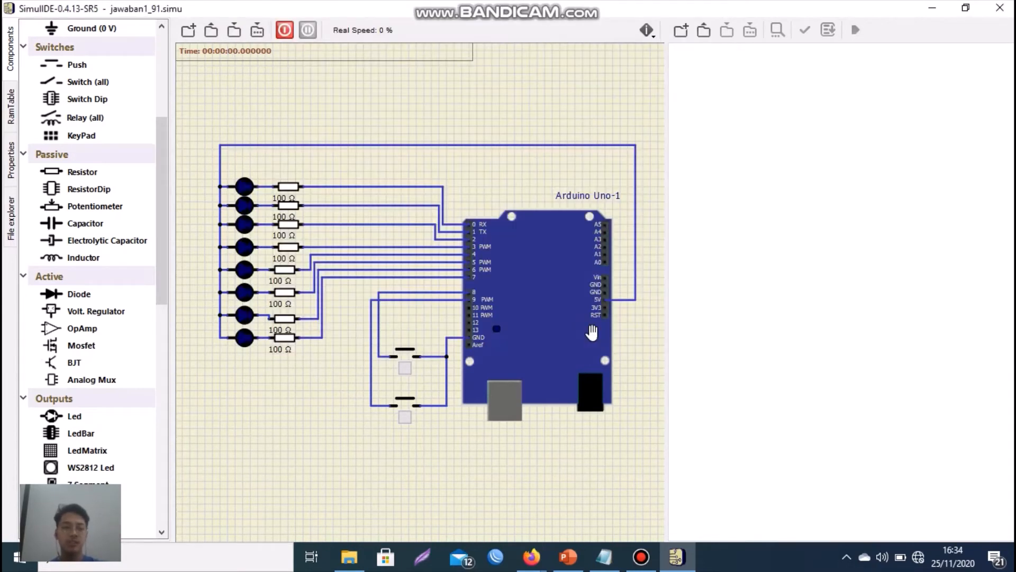
- Create a new code document and paste in the complete Arduino program from the Notepad file "code"
{"action": "left_click", "coordinate": [682, 30]}
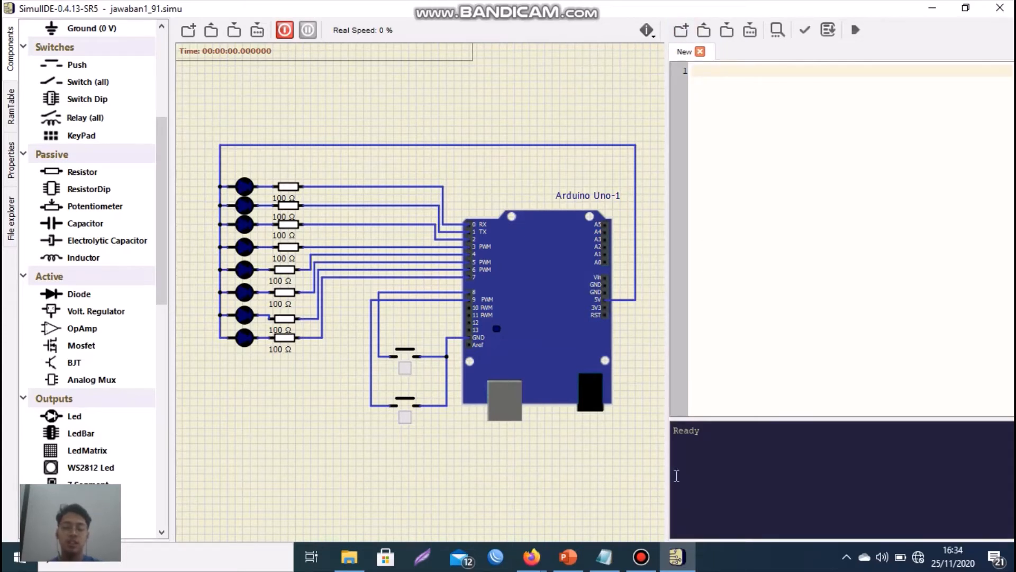
{"action": "left_click", "coordinate": [605, 535]}
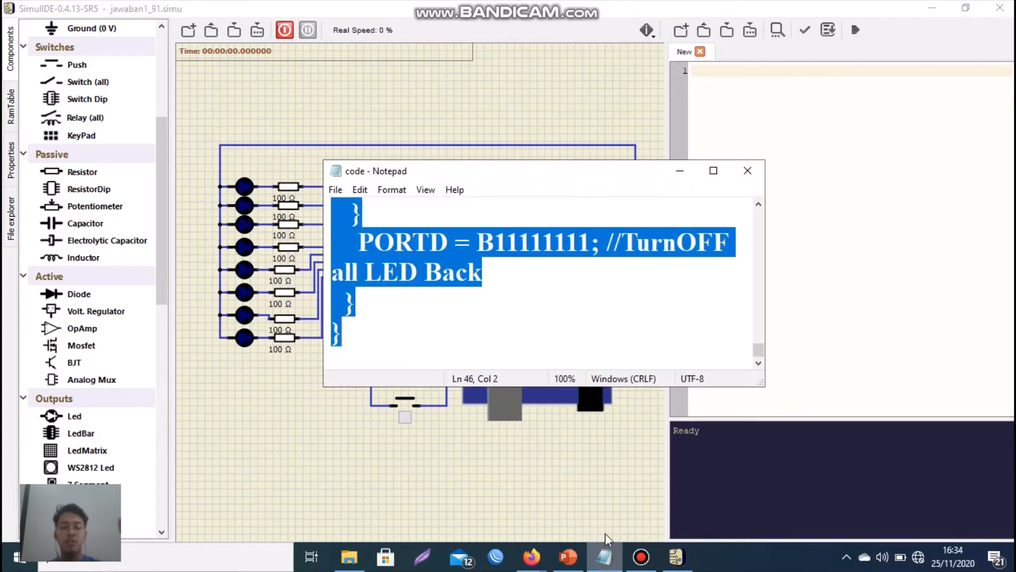
{"action": "left_click", "coordinate": [443, 262]}
{"action": "key", "text": "ctrl+a"}
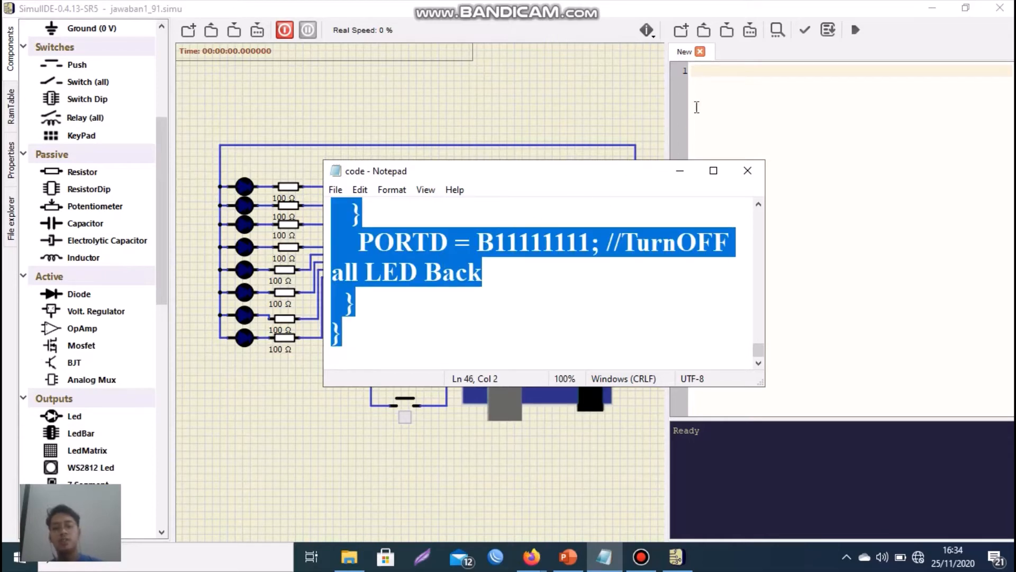
{"action": "left_click", "coordinate": [705, 76]}
{"action": "key", "text": "ctrl+v"}
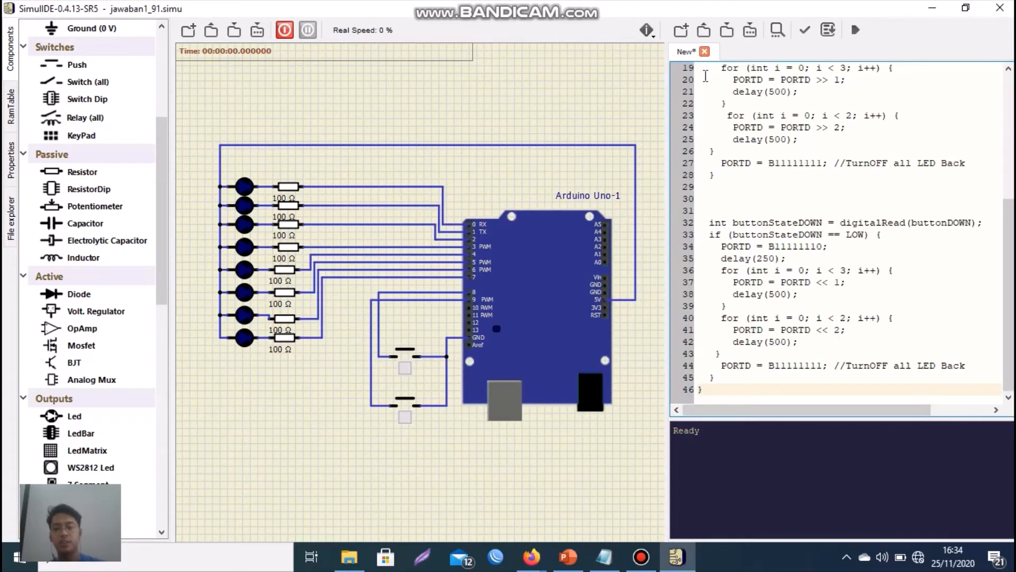
- Save the code document as jawaban1_91.ino in the jawaban1_91 folder
{"action": "scroll", "coordinate": [748, 79], "scroll_direction": "up", "scroll_amount": 10}
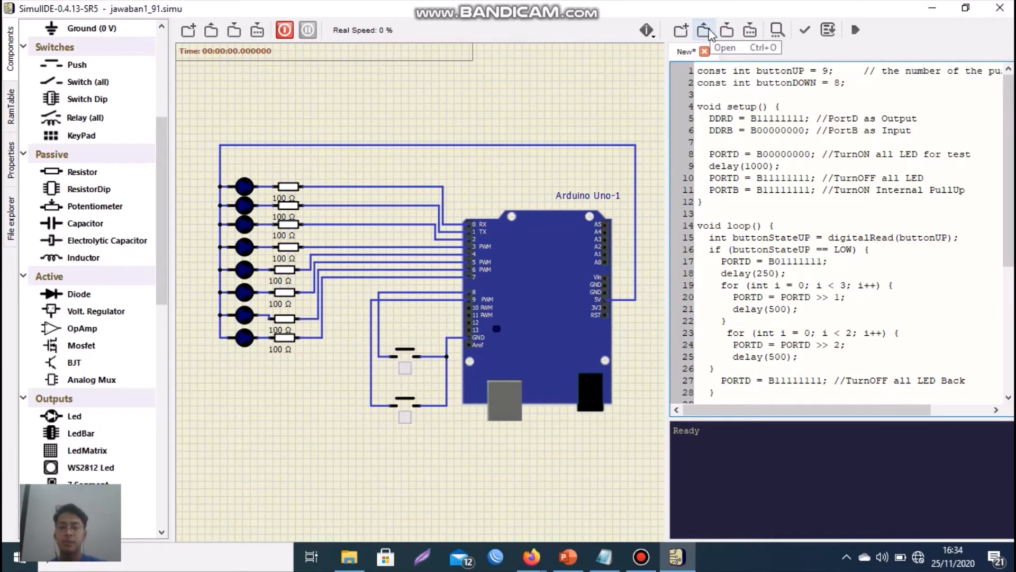
{"action": "left_click", "coordinate": [754, 31]}
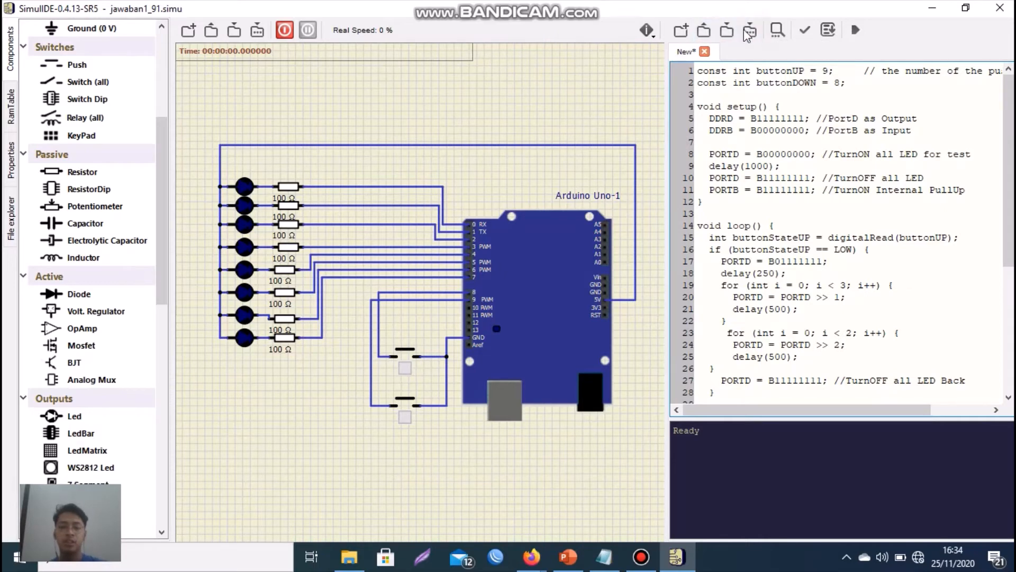
{"action": "left_click", "coordinate": [350, 47]}
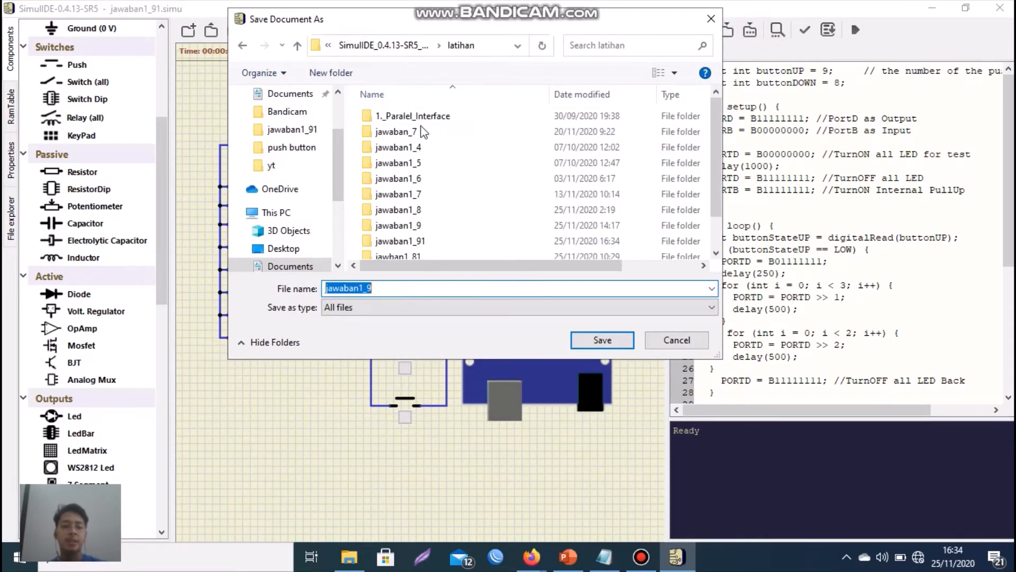
{"action": "scroll", "coordinate": [443, 216], "scroll_direction": "down", "scroll_amount": 2}
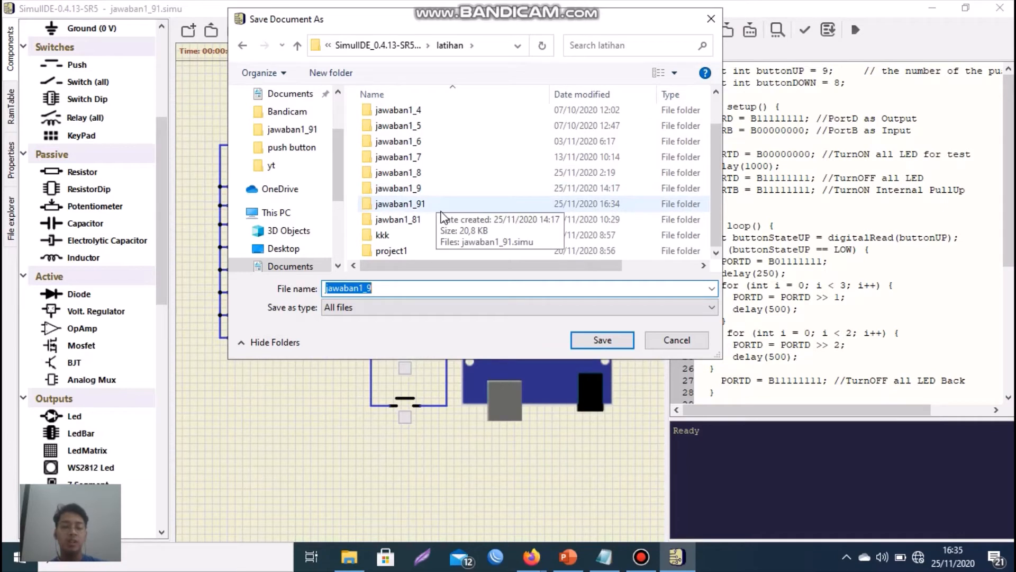
{"action": "double_click", "coordinate": [436, 207]}
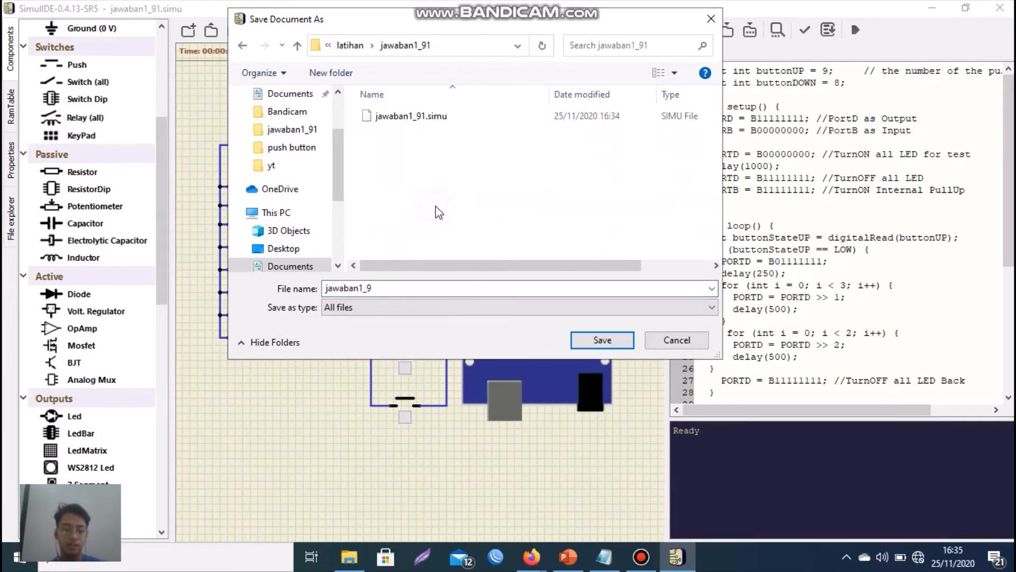
{"action": "left_click", "coordinate": [396, 289]}
{"action": "left_click", "coordinate": [384, 290]}
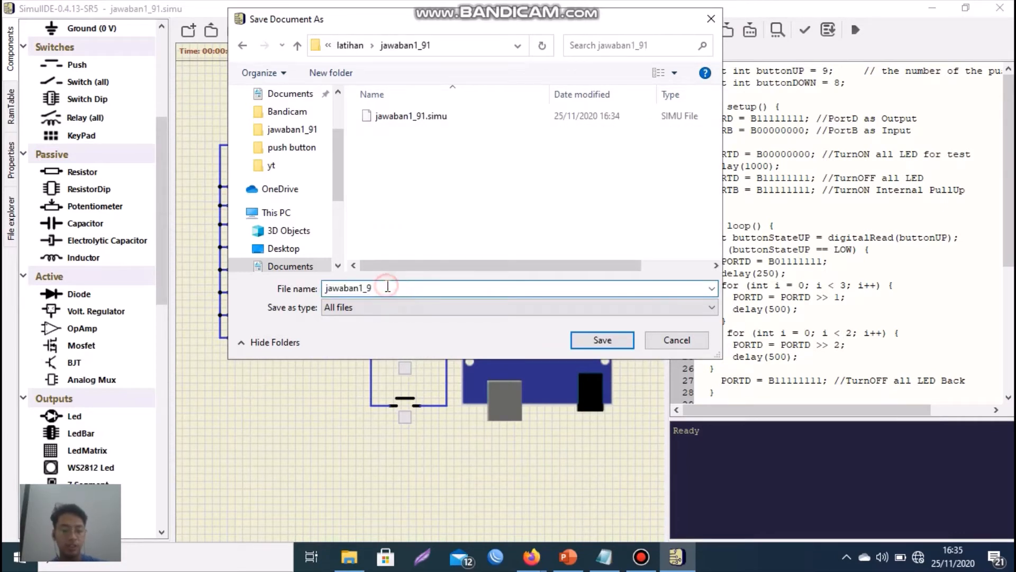
{"action": "type", "text": "1.ino"}
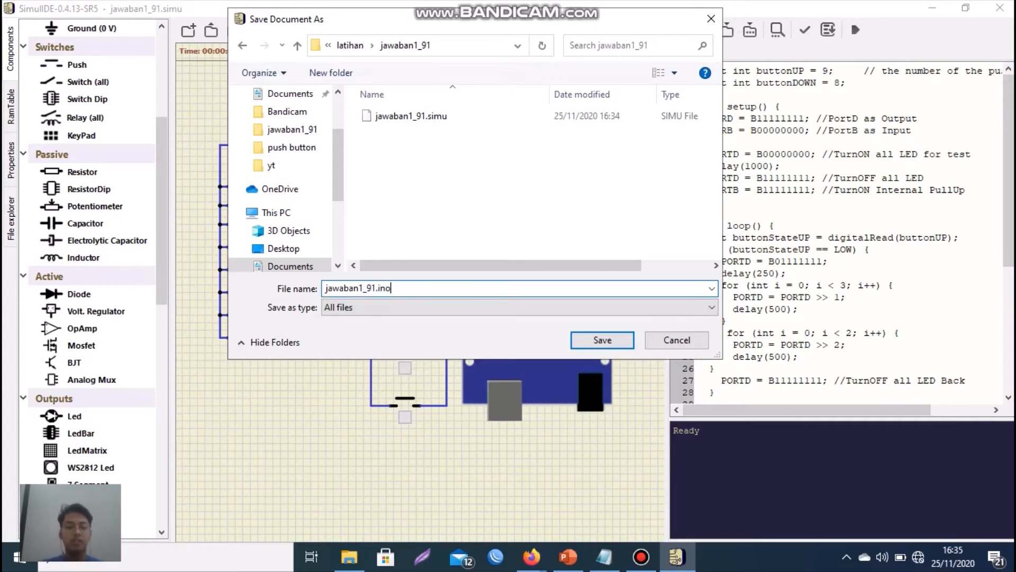
{"action": "left_click", "coordinate": [589, 343]}
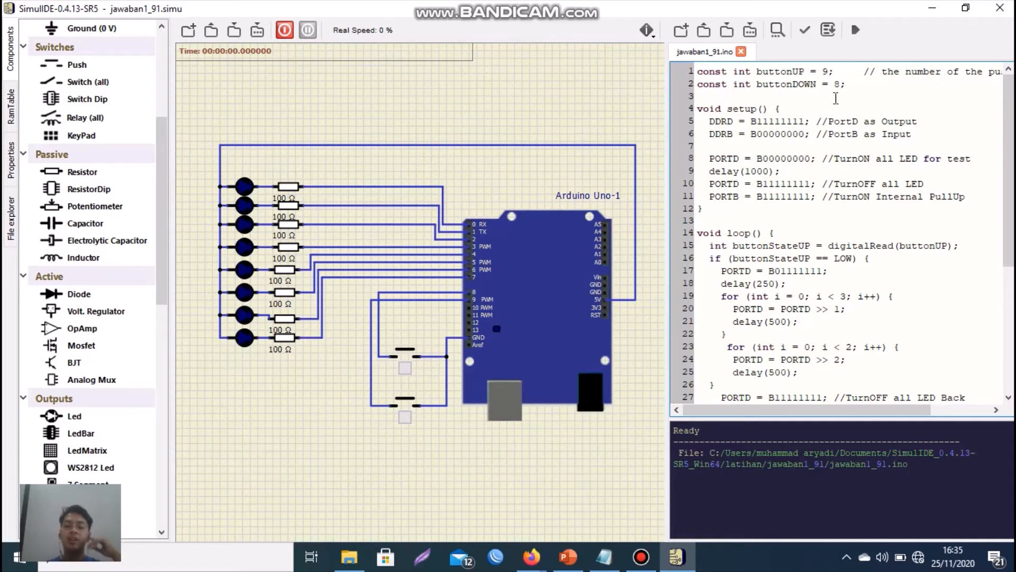
- Compile the jawaban1_91.ino sketch and upload its firmware to the Arduino Uno
{"action": "left_click", "coordinate": [806, 31]}
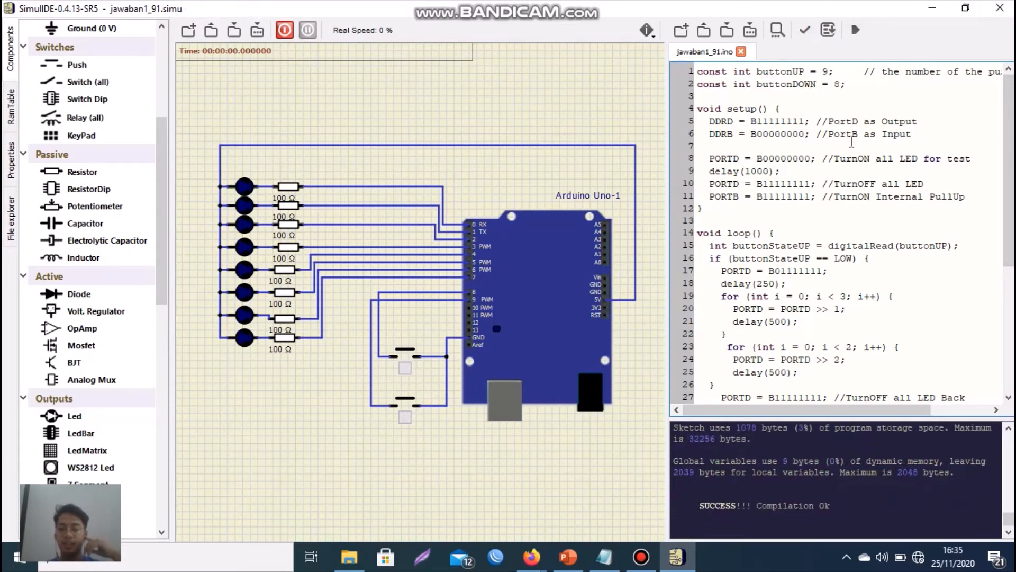
{"action": "left_click", "coordinate": [828, 30]}
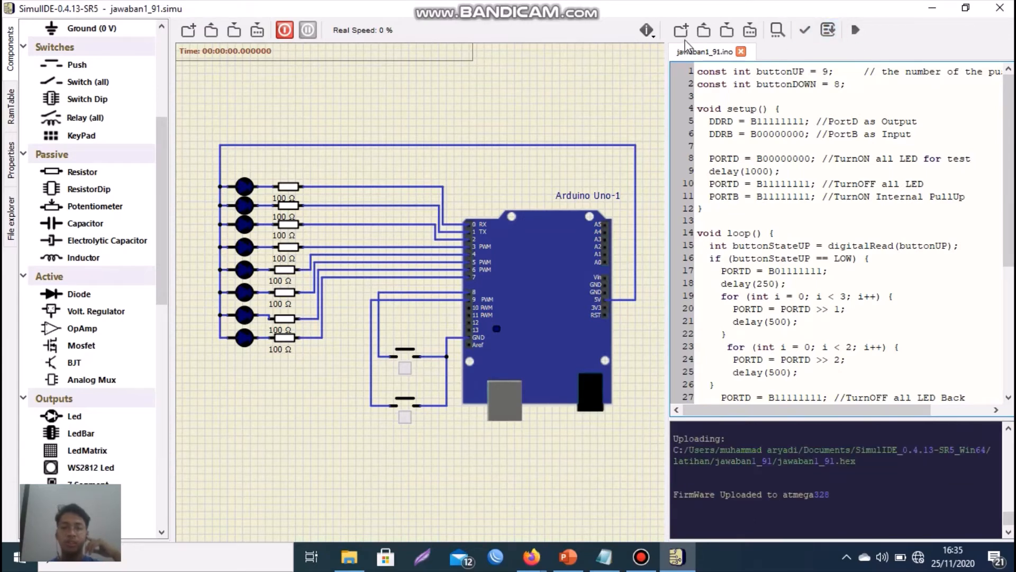
- Start the simulation and move the pin 8 push button below the pin 9 push button
{"action": "left_click", "coordinate": [284, 30]}
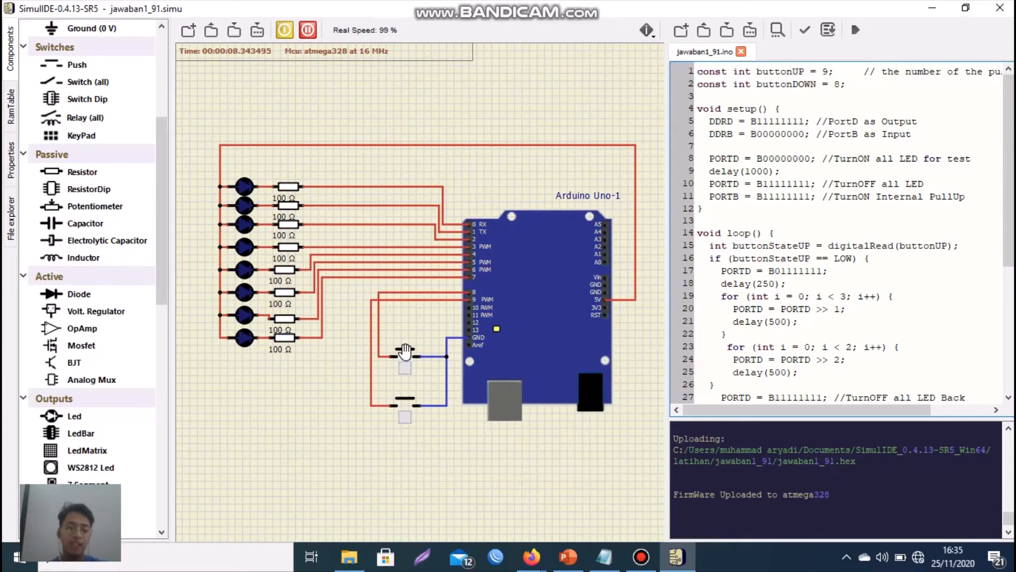
{"action": "left_click_drag", "start_coordinate": [405, 354], "coordinate": [412, 449]}
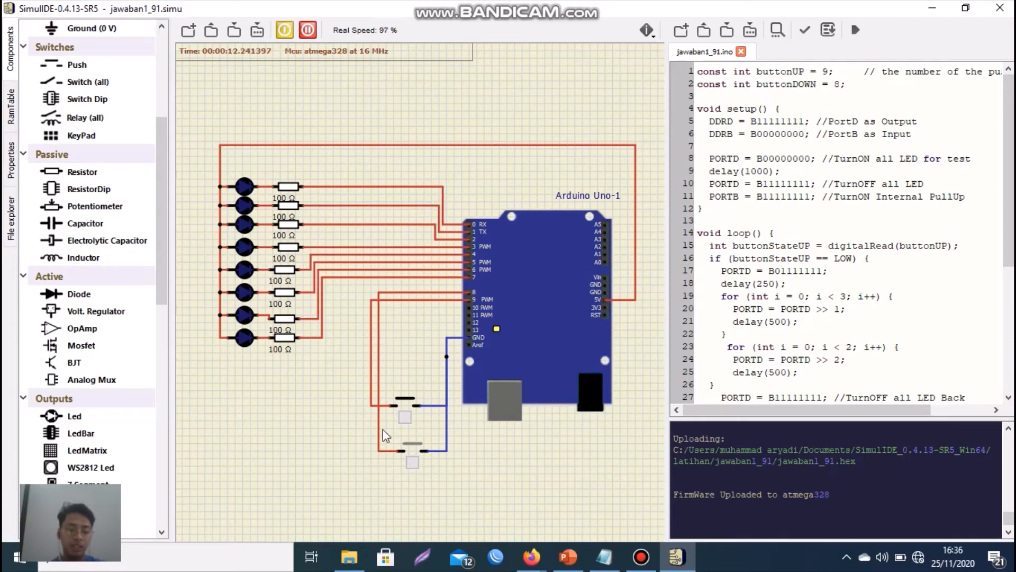
- Test the pin 9 push button and the pin 8 push button in the running simulation
{"action": "left_click", "coordinate": [405, 419]}
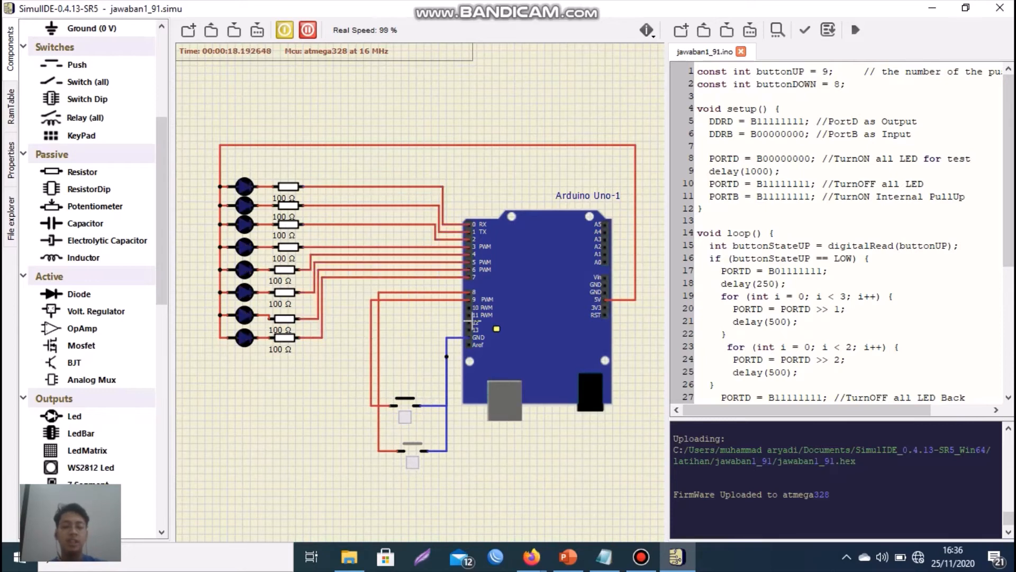
{"action": "left_click", "coordinate": [414, 458]}
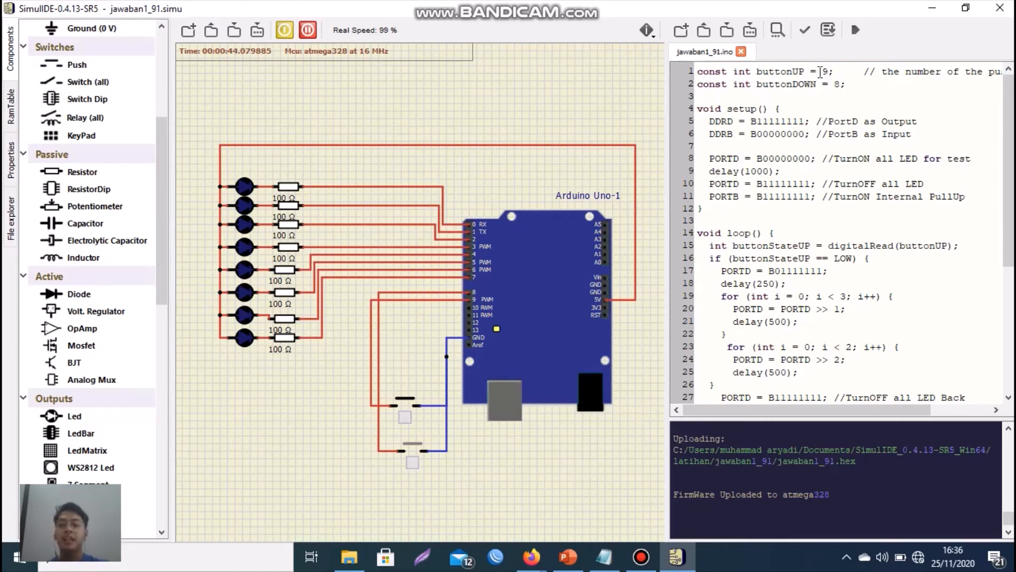
- Examine the buttonUP pin assignment and the DDRD output setting in the sketch
{"action": "left_click_drag", "start_coordinate": [820, 72], "coordinate": [834, 72]}
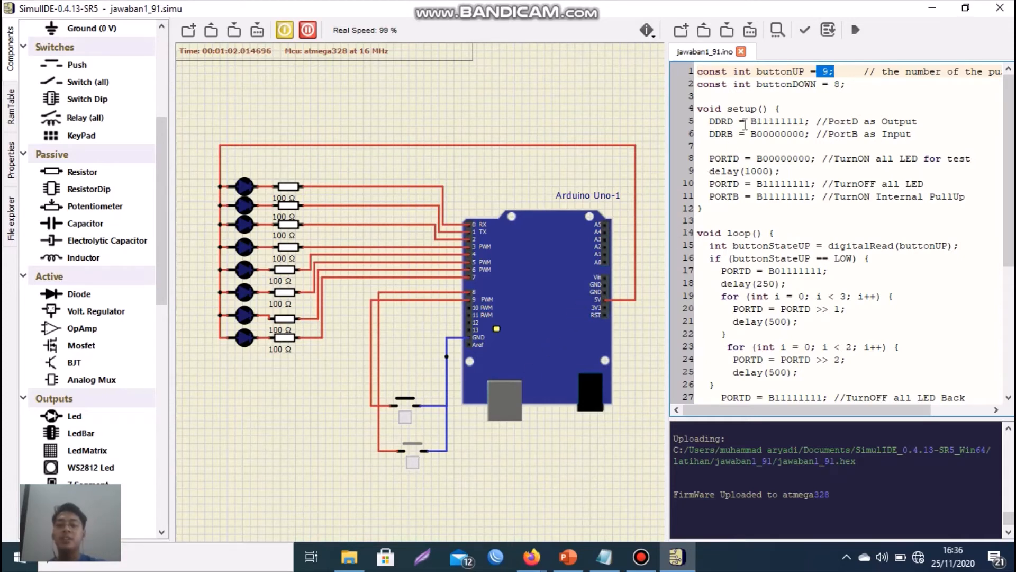
{"action": "left_click_drag", "start_coordinate": [752, 122], "coordinate": [766, 124]}
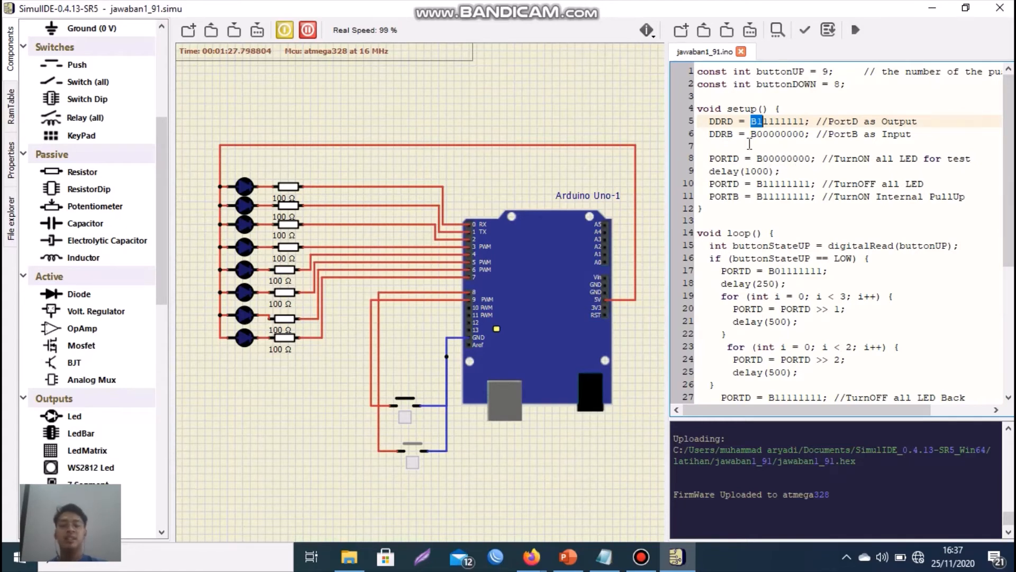
- Restart the simulation and trigger the LED sequence with the pin 9 push button
{"action": "left_click", "coordinate": [284, 30]}
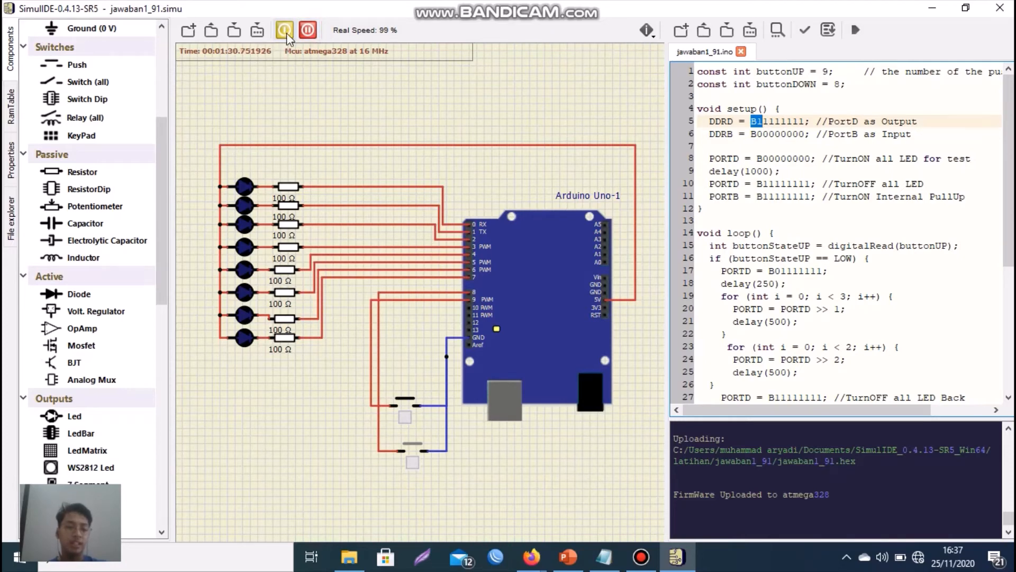
{"action": "left_click", "coordinate": [286, 31]}
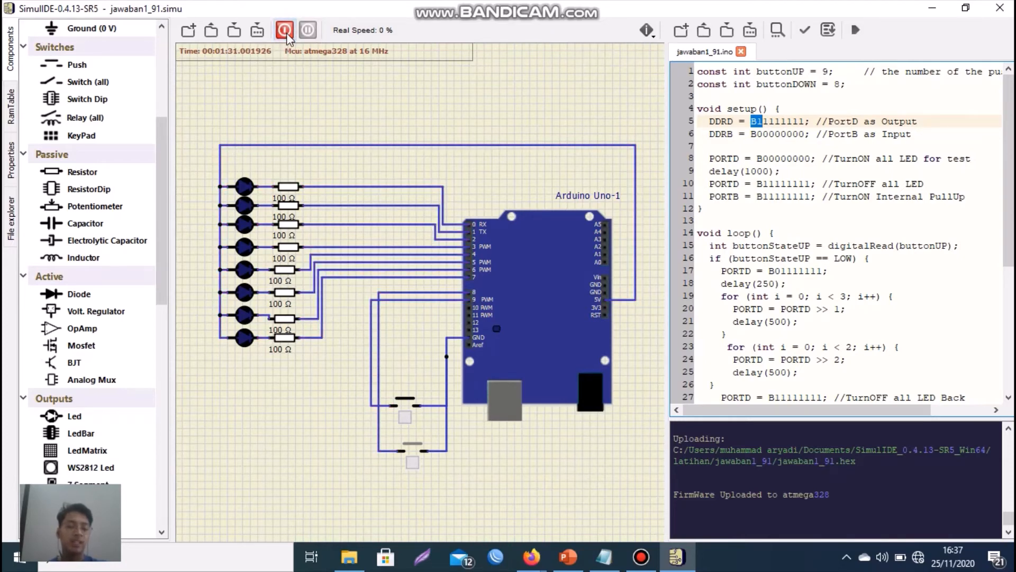
{"action": "left_click", "coordinate": [285, 31]}
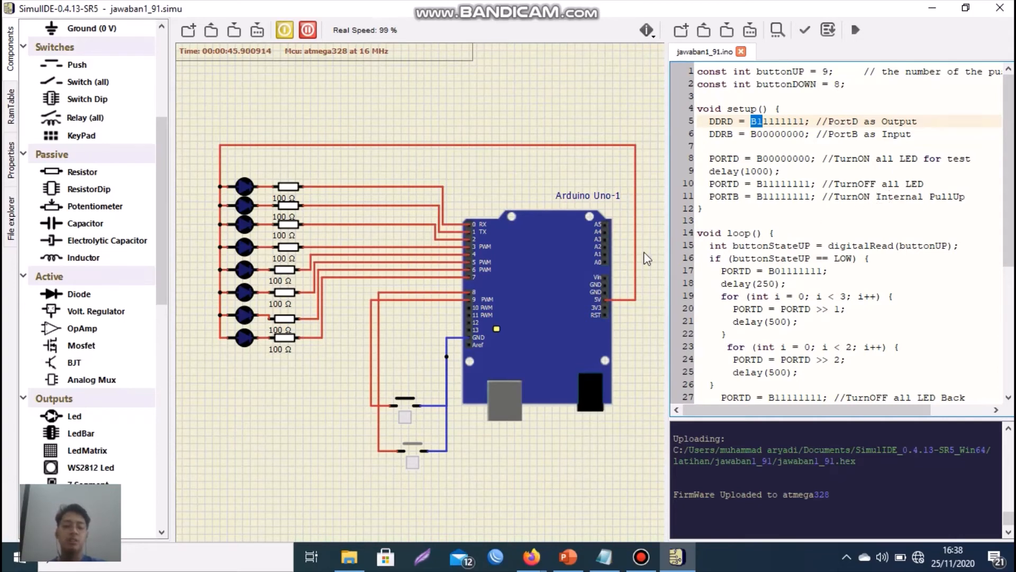
{"action": "left_click", "coordinate": [405, 417]}
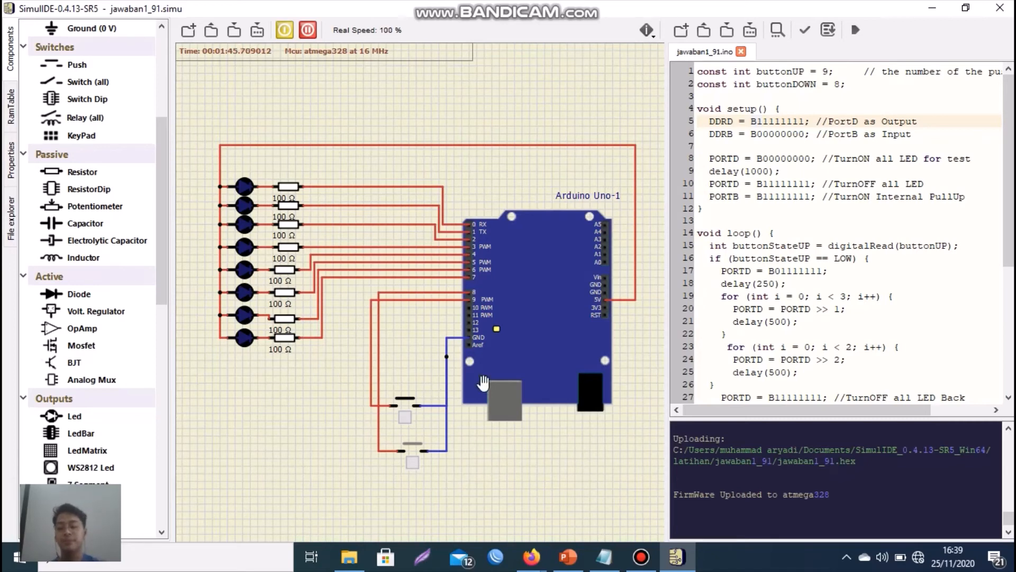
- Examine the buttonStateUP reading, its LOW condition and the PORTD start pattern B01111111, and test them with the pin 9 push button
{"action": "left_click_drag", "start_coordinate": [722, 232], "coordinate": [780, 225]}
{"action": "left_click", "coordinate": [768, 257]}
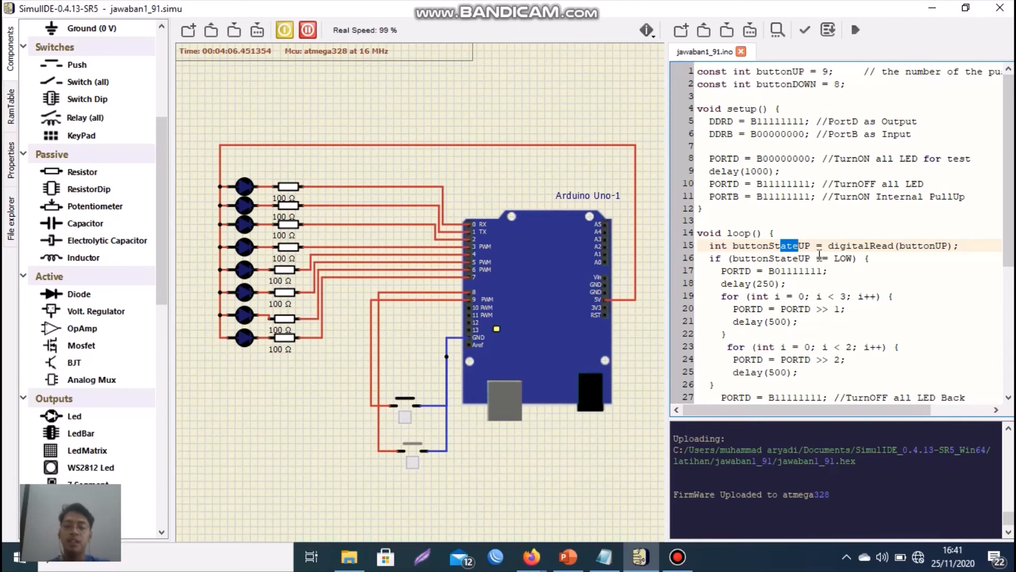
{"action": "left_click_drag", "start_coordinate": [827, 257], "coordinate": [847, 259]}
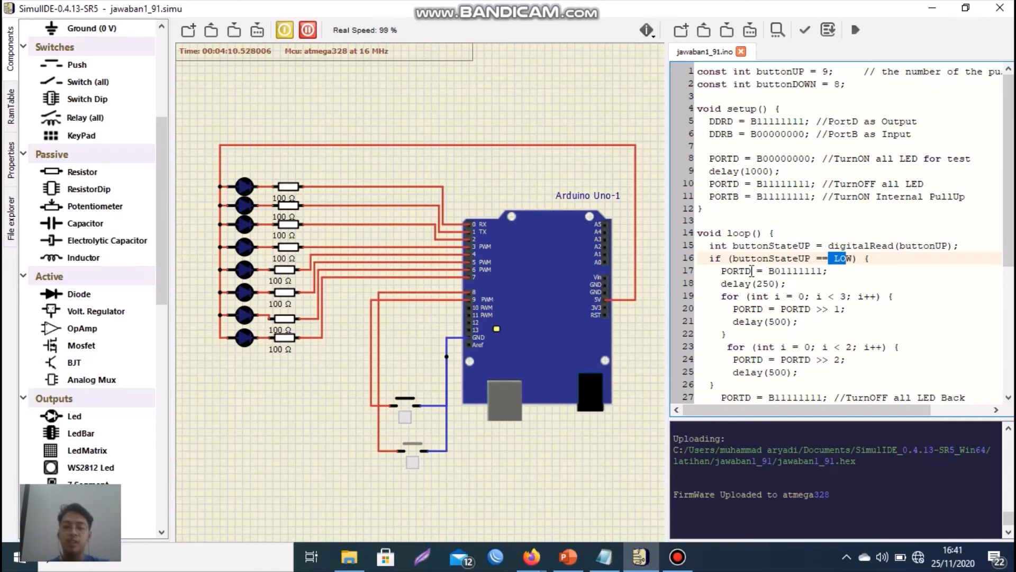
{"action": "left_click_drag", "start_coordinate": [774, 271], "coordinate": [819, 272]}
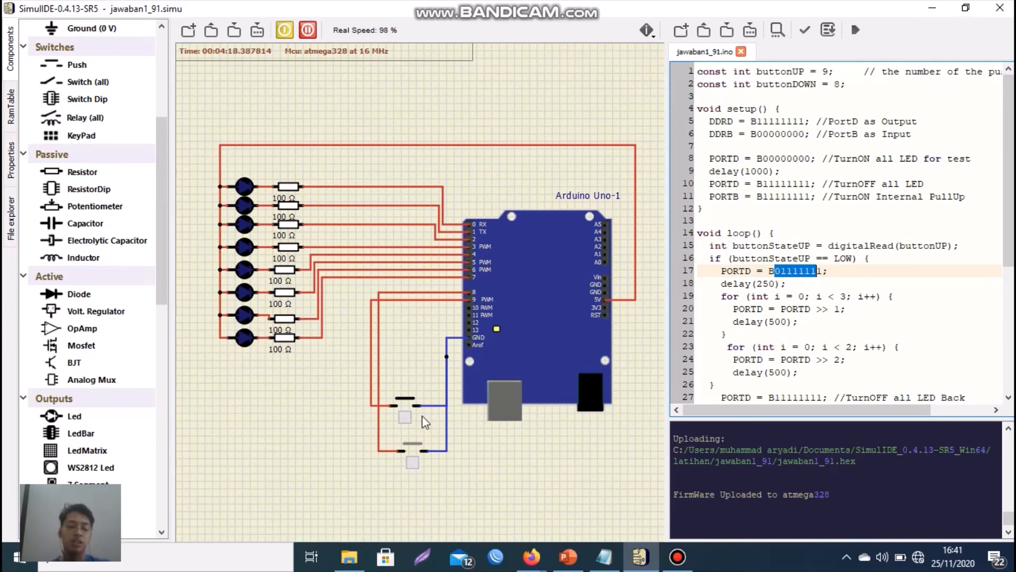
{"action": "left_click", "coordinate": [406, 423]}
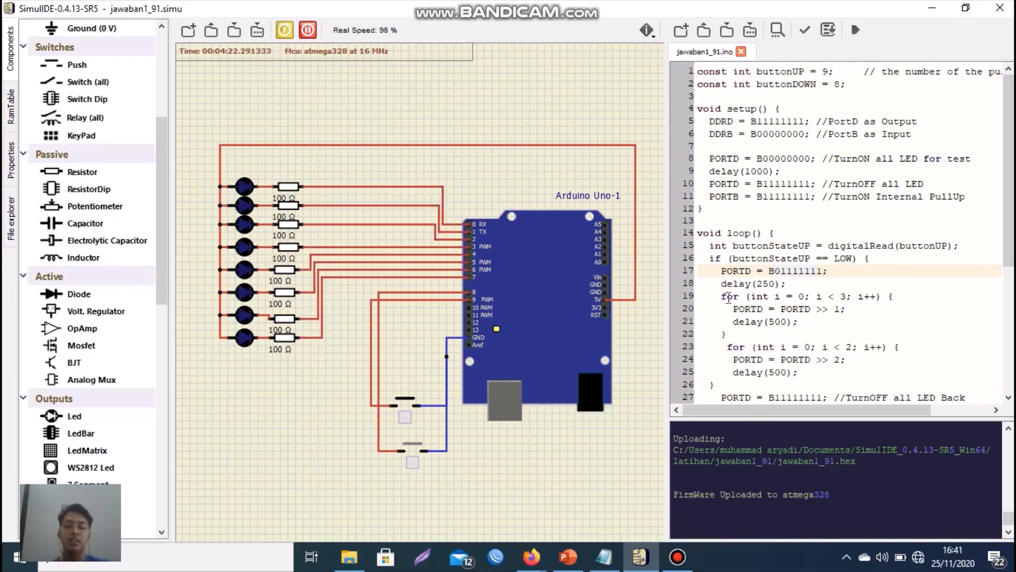
- Examine the delay(250) line and the two right-shift for loops, running their LED pattern with the pin 9 push button
{"action": "left_click_drag", "start_coordinate": [750, 284], "coordinate": [759, 284]}
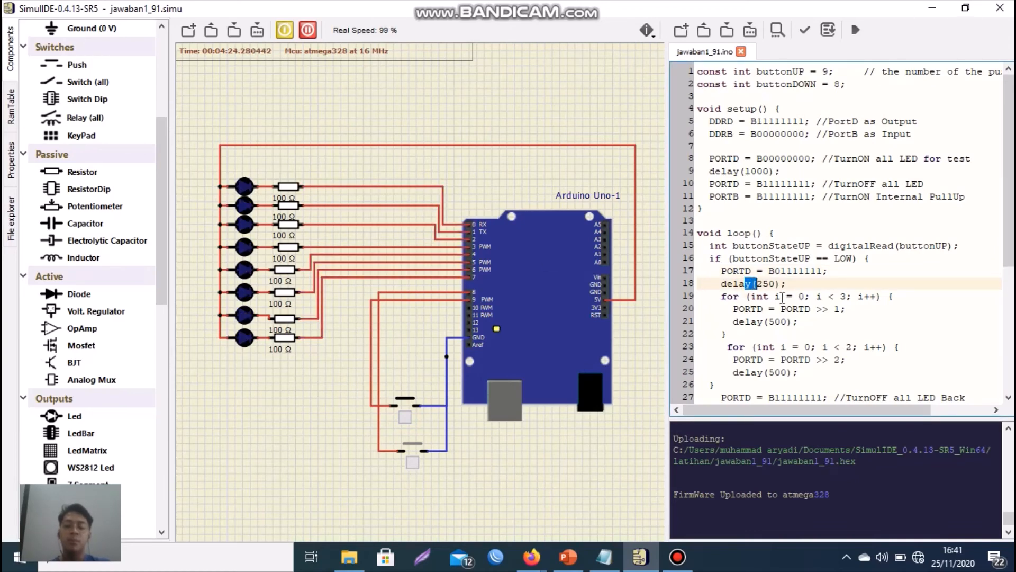
{"action": "scroll", "coordinate": [782, 298], "scroll_direction": "down", "scroll_amount": 1}
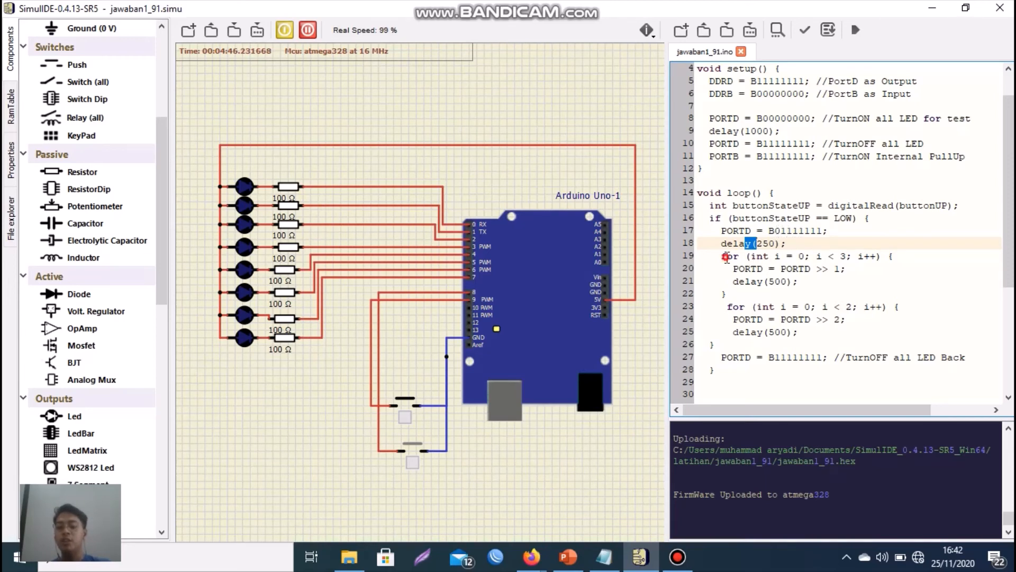
{"action": "left_click_drag", "start_coordinate": [726, 257], "coordinate": [854, 273]}
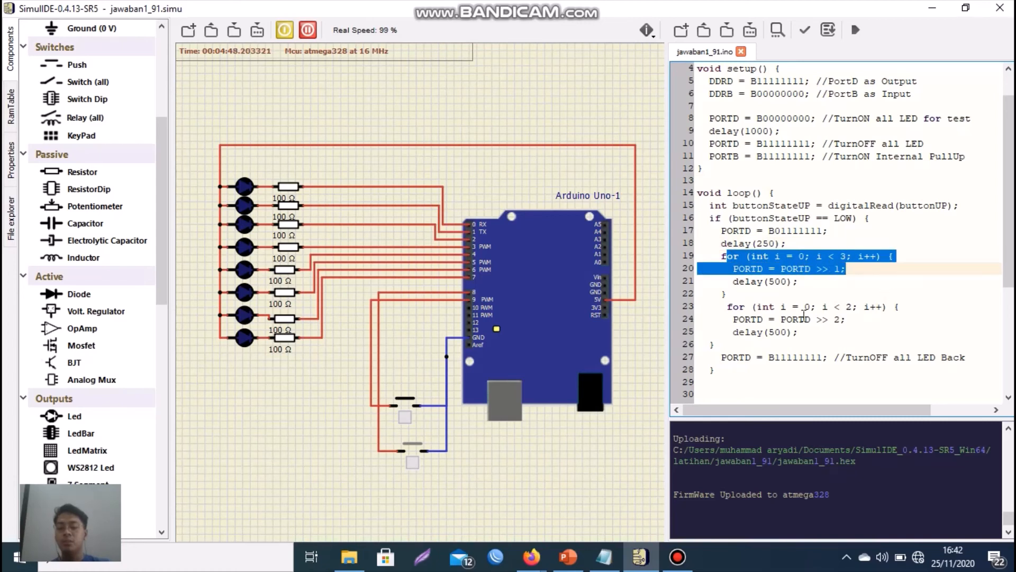
{"action": "left_click_drag", "start_coordinate": [787, 307], "coordinate": [836, 323]}
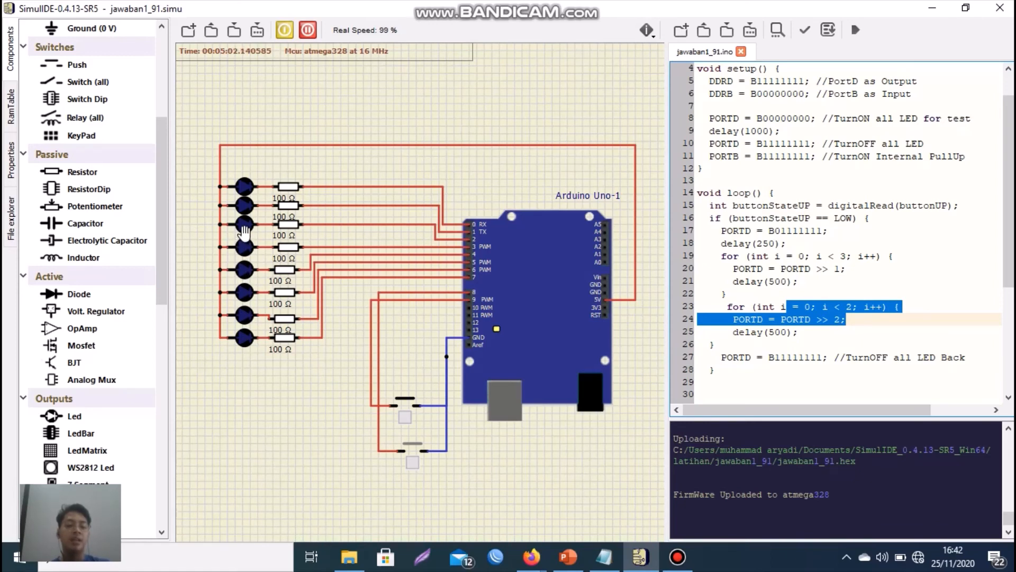
{"action": "left_click", "coordinate": [405, 422]}
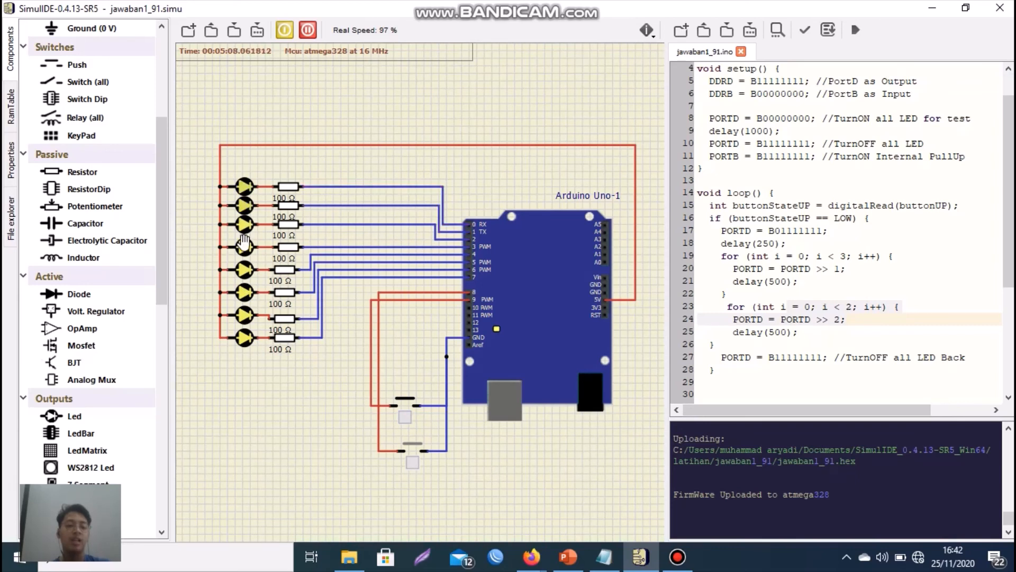
{"action": "left_click", "coordinate": [405, 417]}
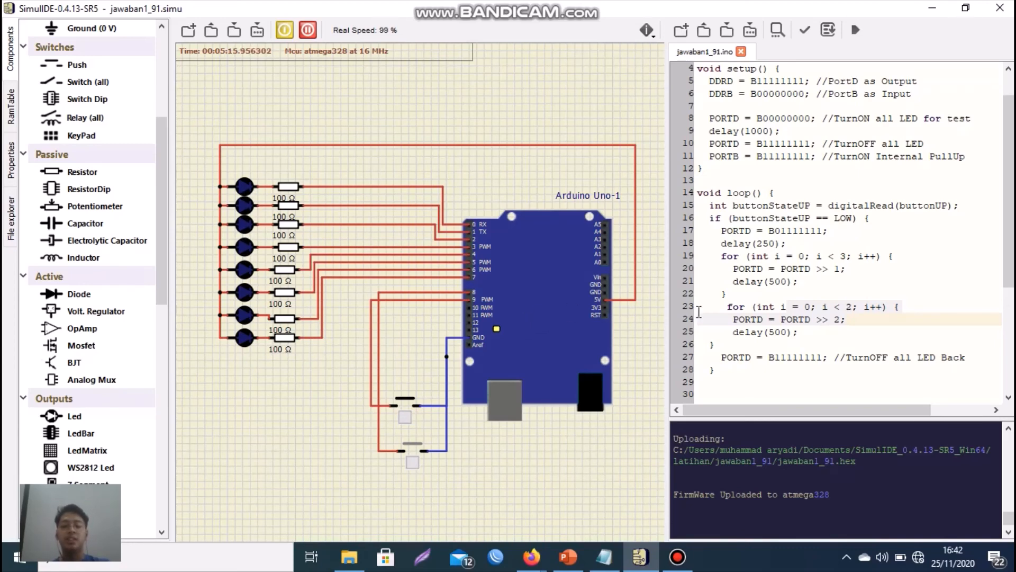
- Examine the buttonStateDOWN block, covering the PORTD start pattern B11111110 and the delay in the first left-shift loop
{"action": "scroll", "coordinate": [791, 324], "scroll_direction": "down", "scroll_amount": 2}
{"action": "scroll", "coordinate": [791, 324], "scroll_direction": "down", "scroll_amount": 2}
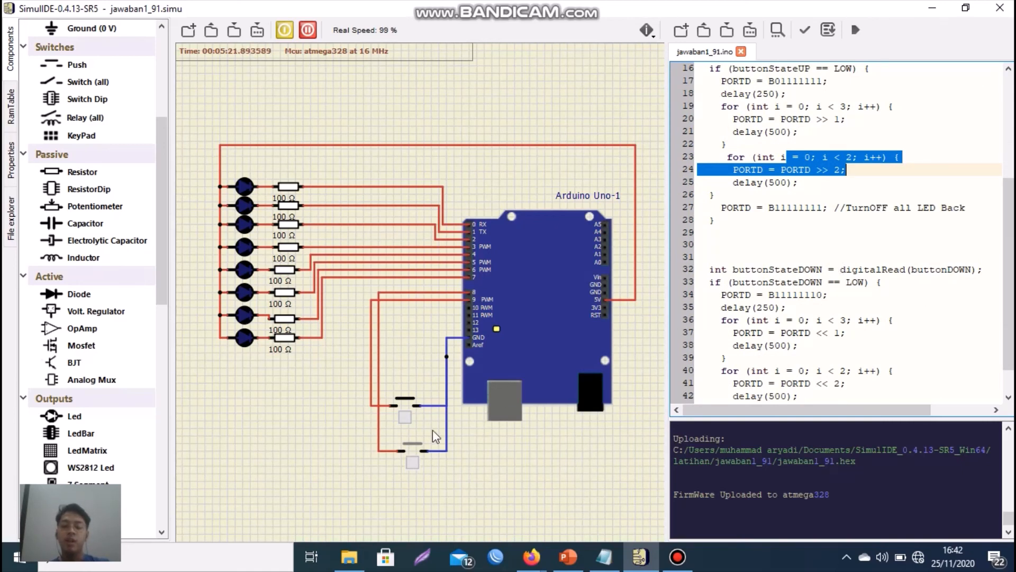
{"action": "scroll", "coordinate": [926, 317], "scroll_direction": "down", "scroll_amount": 1}
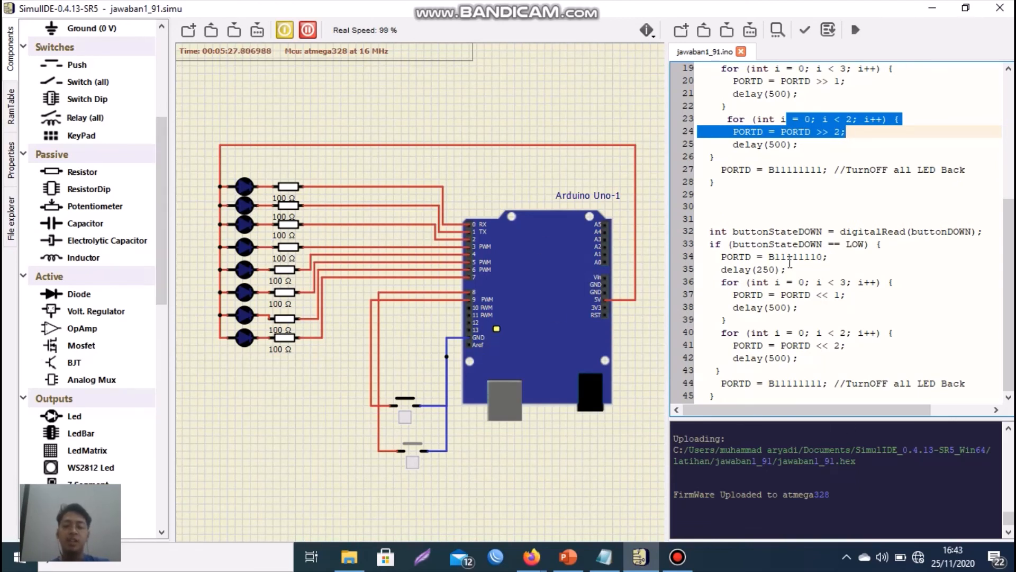
{"action": "left_click", "coordinate": [820, 257]}
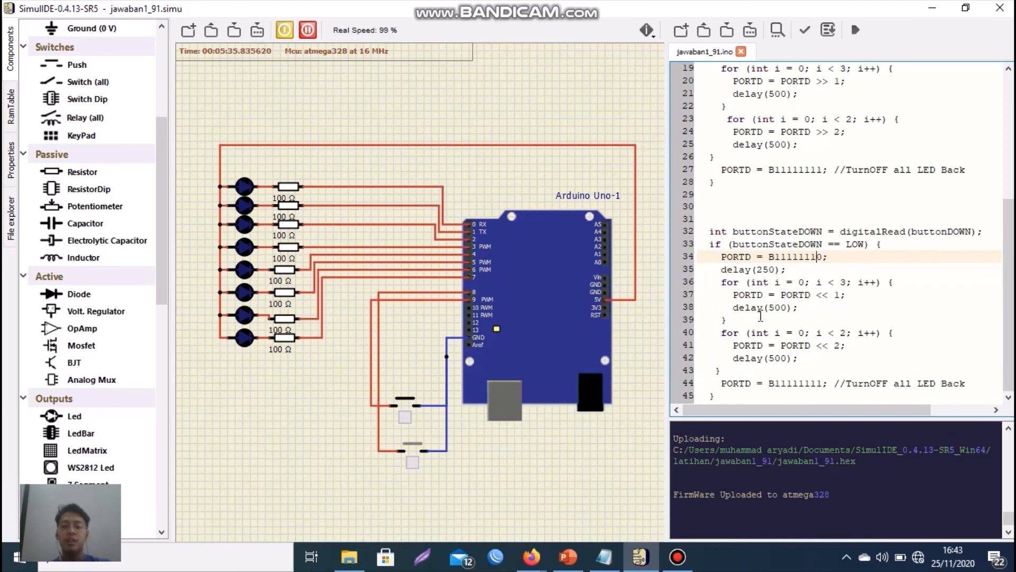
{"action": "left_click_drag", "start_coordinate": [743, 317], "coordinate": [775, 326]}
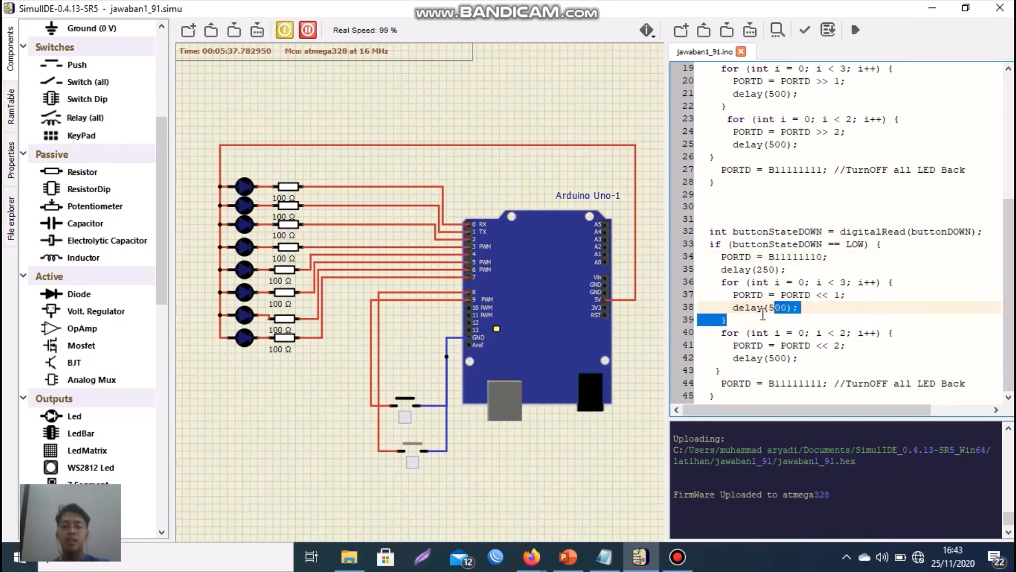
{"action": "left_click", "coordinate": [759, 311]}
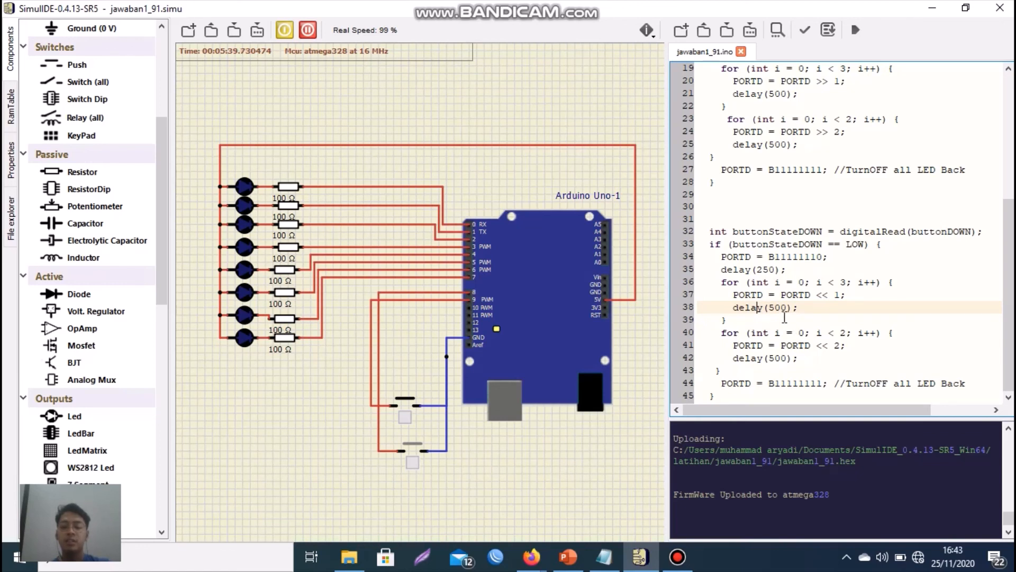
- Examine the second left-shift for loop and the closing PORTD = B11111111 line, testing the LED pattern with the pin 8 push button
{"action": "left_click_drag", "start_coordinate": [781, 308], "coordinate": [832, 346]}
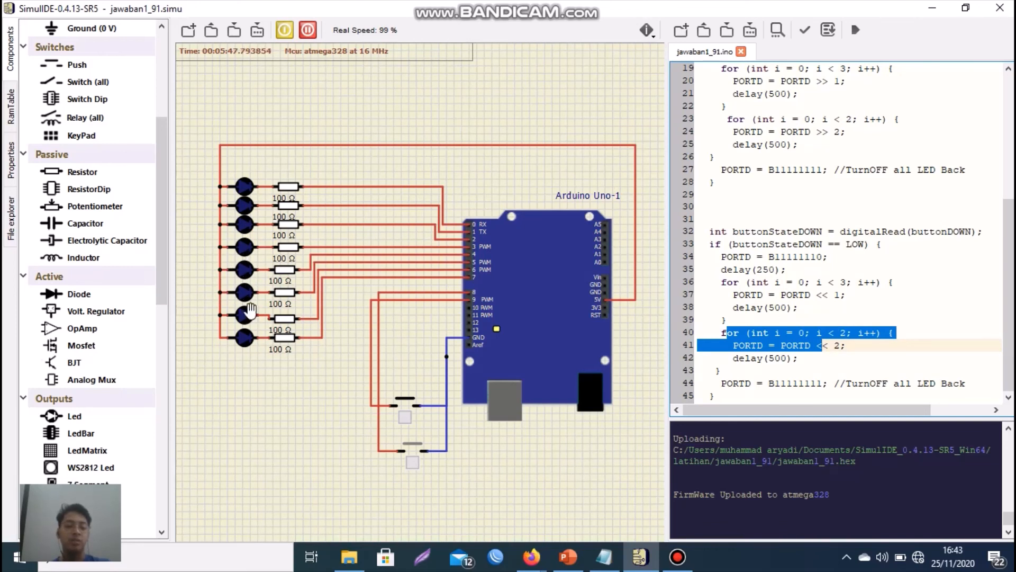
{"action": "left_click", "coordinate": [414, 461]}
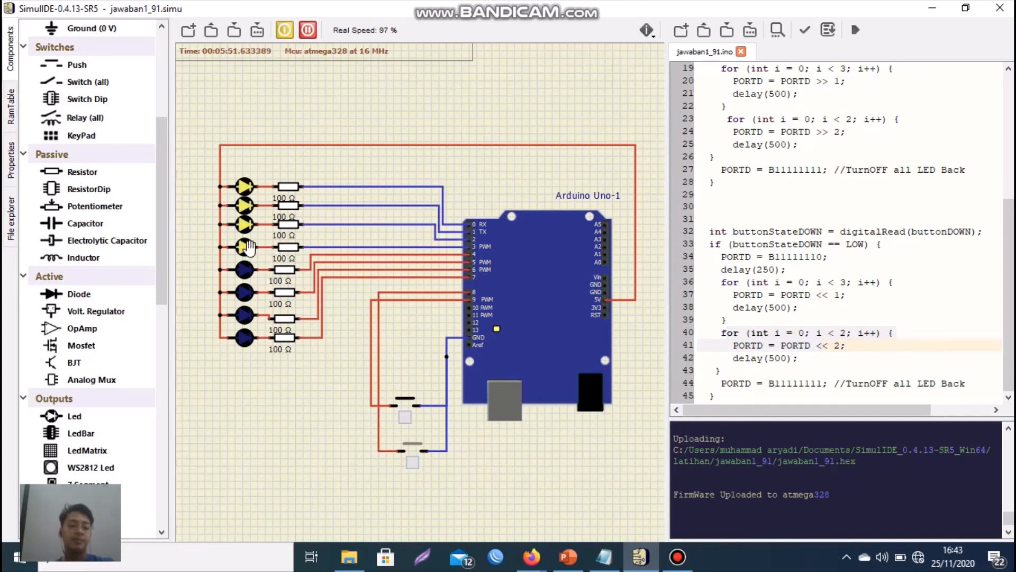
{"action": "left_click", "coordinate": [414, 463]}
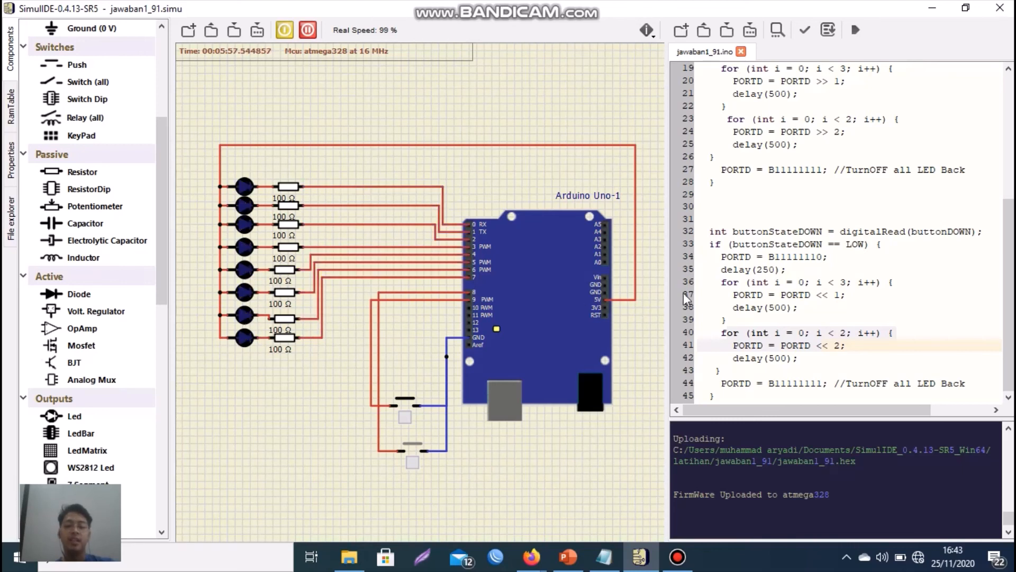
{"action": "left_click_drag", "start_coordinate": [727, 332], "coordinate": [821, 345]}
{"action": "left_click_drag", "start_coordinate": [752, 382], "coordinate": [960, 377]}
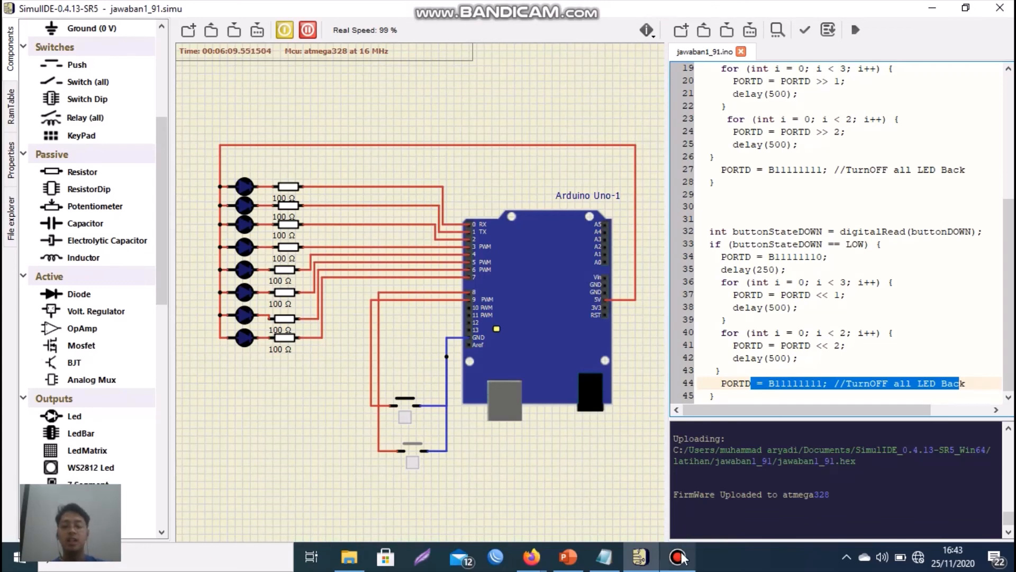
- Stop the circuit simulation and switch to the Bandicam window
{"action": "mouse_move", "coordinate": [683, 560]}
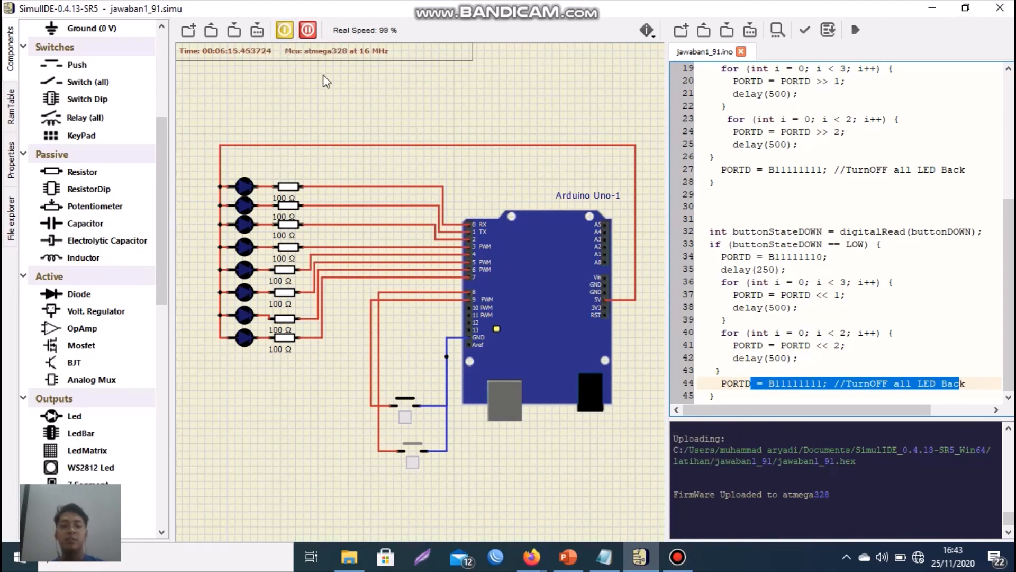
{"action": "left_click", "coordinate": [286, 33]}
{"action": "left_click", "coordinate": [677, 556]}
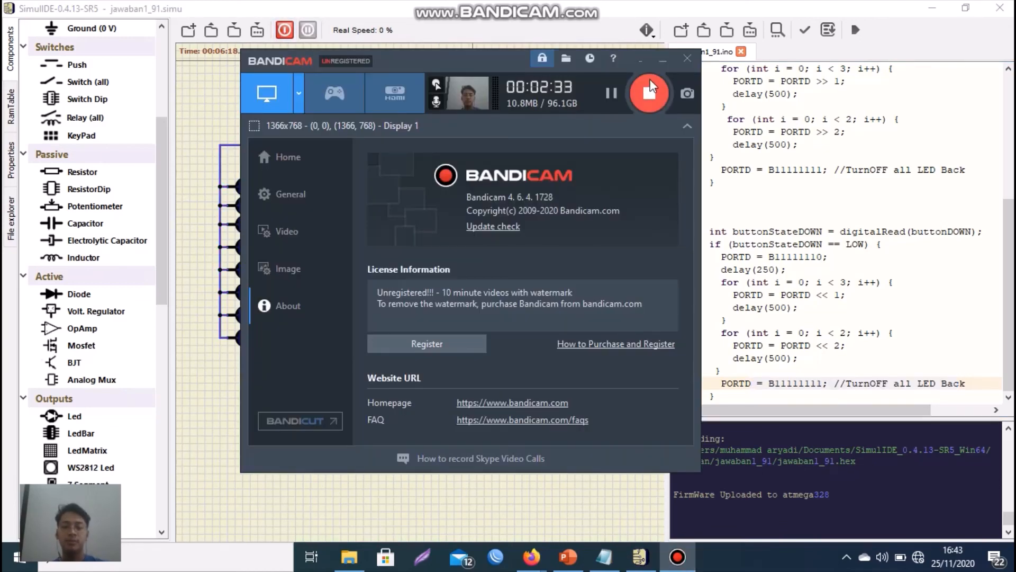